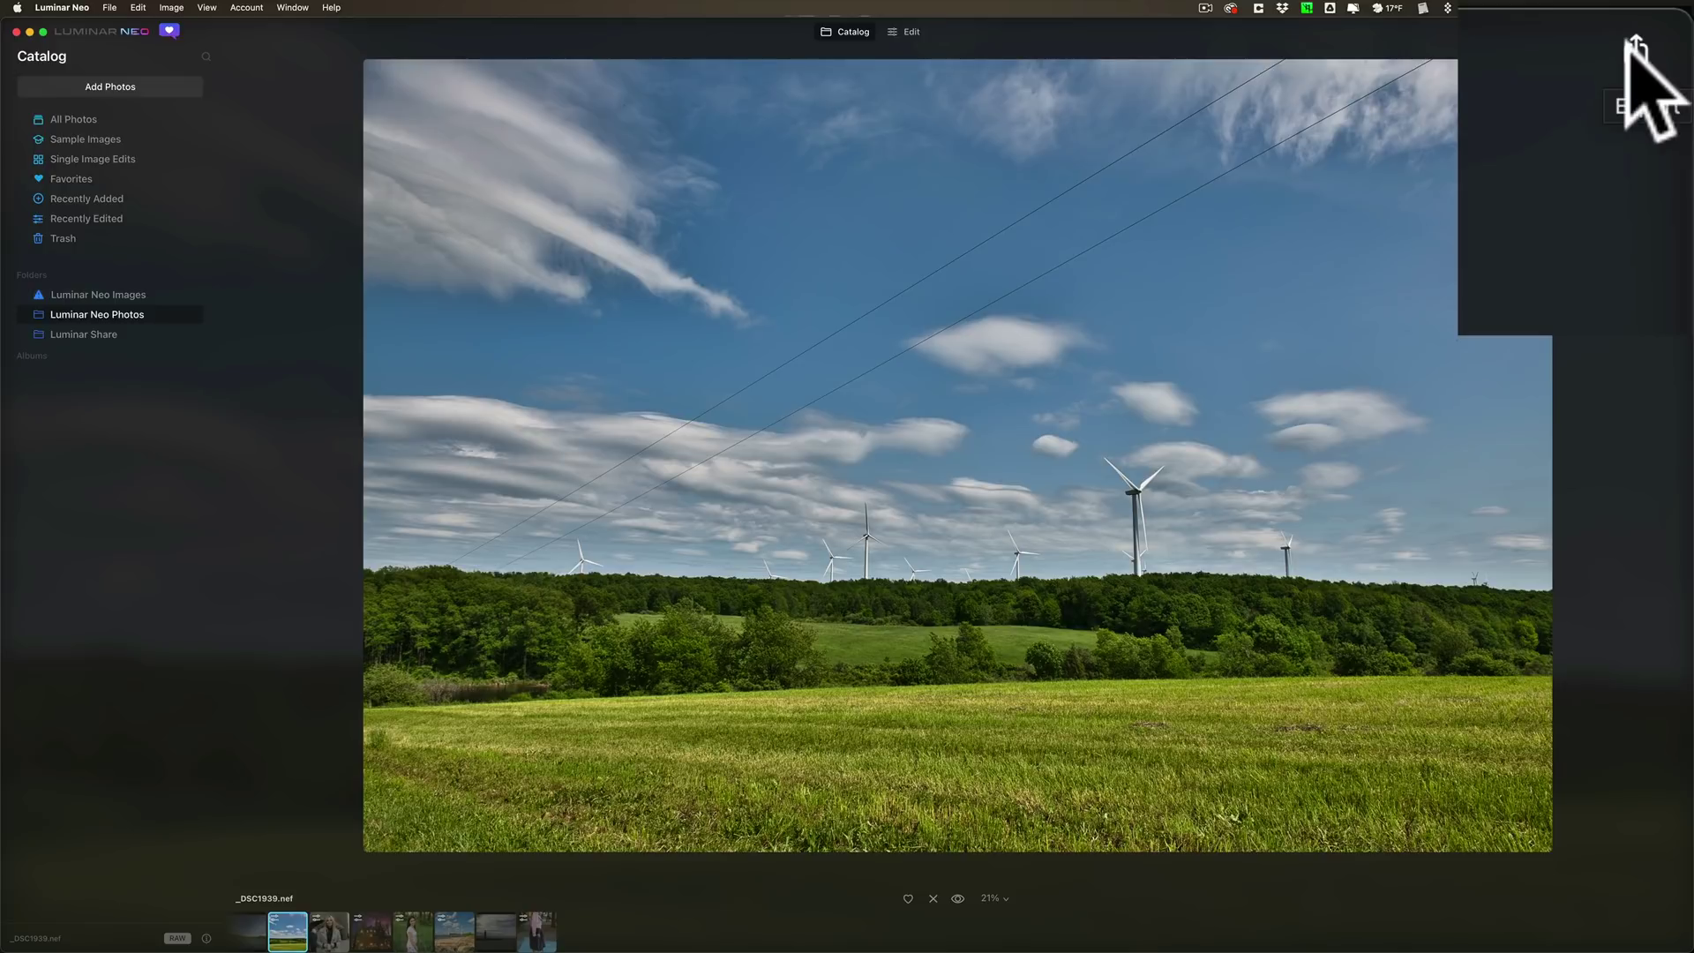
left_click(1632, 48)
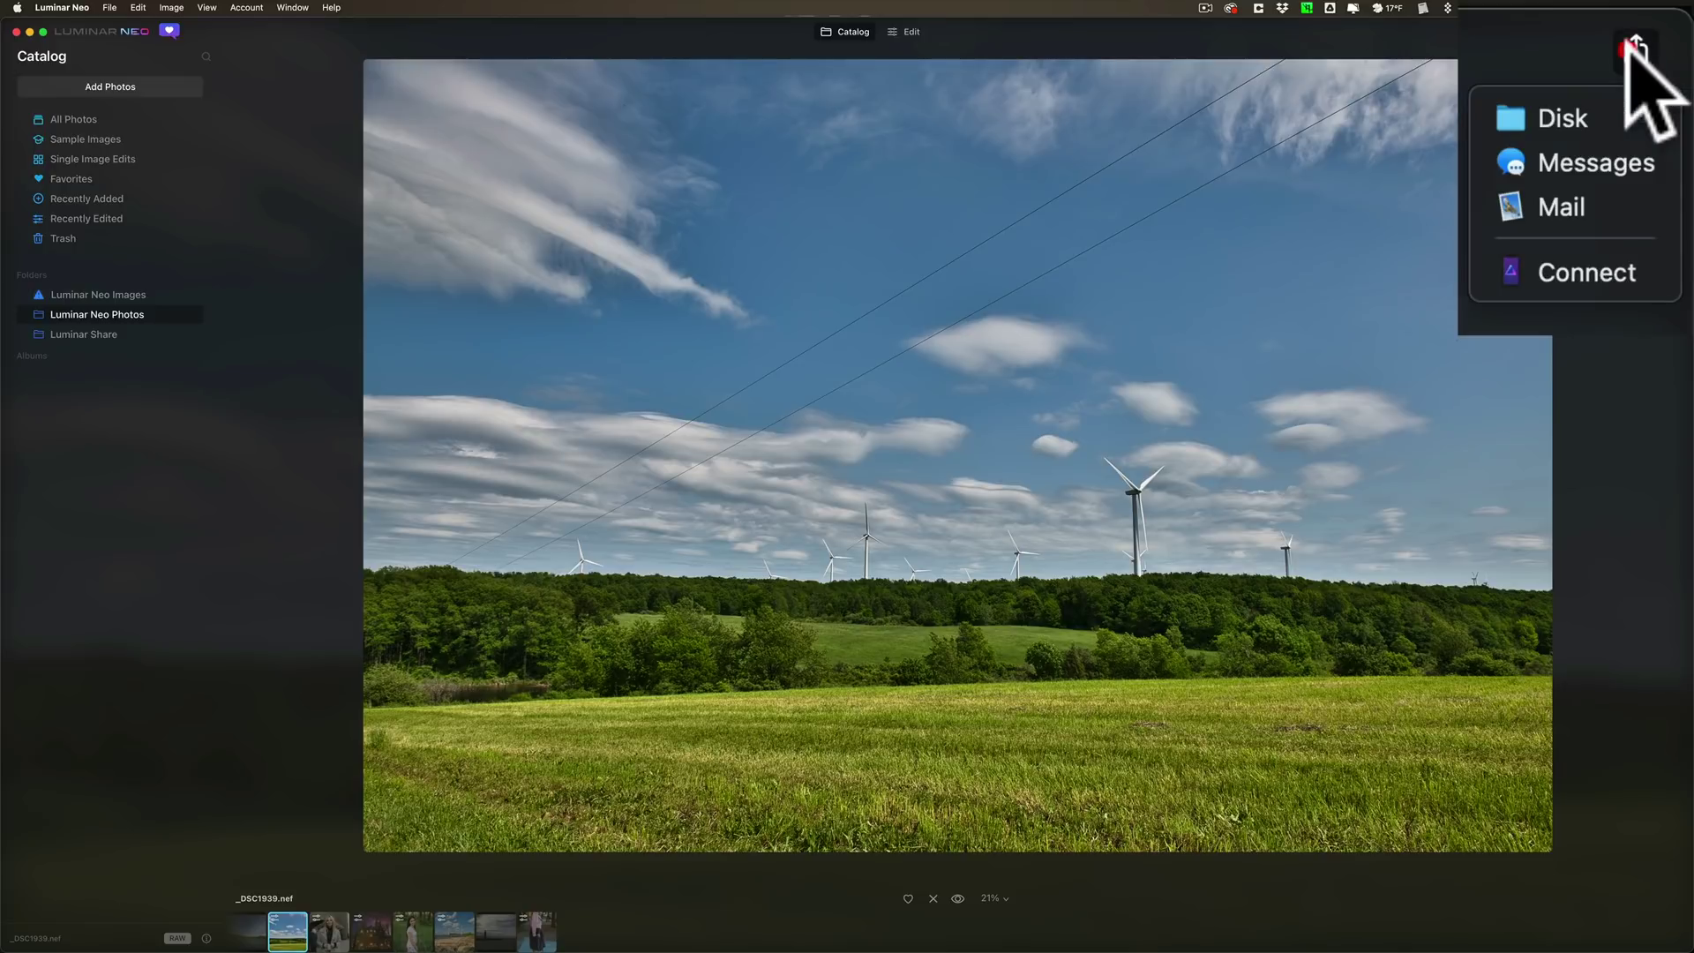
left_click(1569, 269)
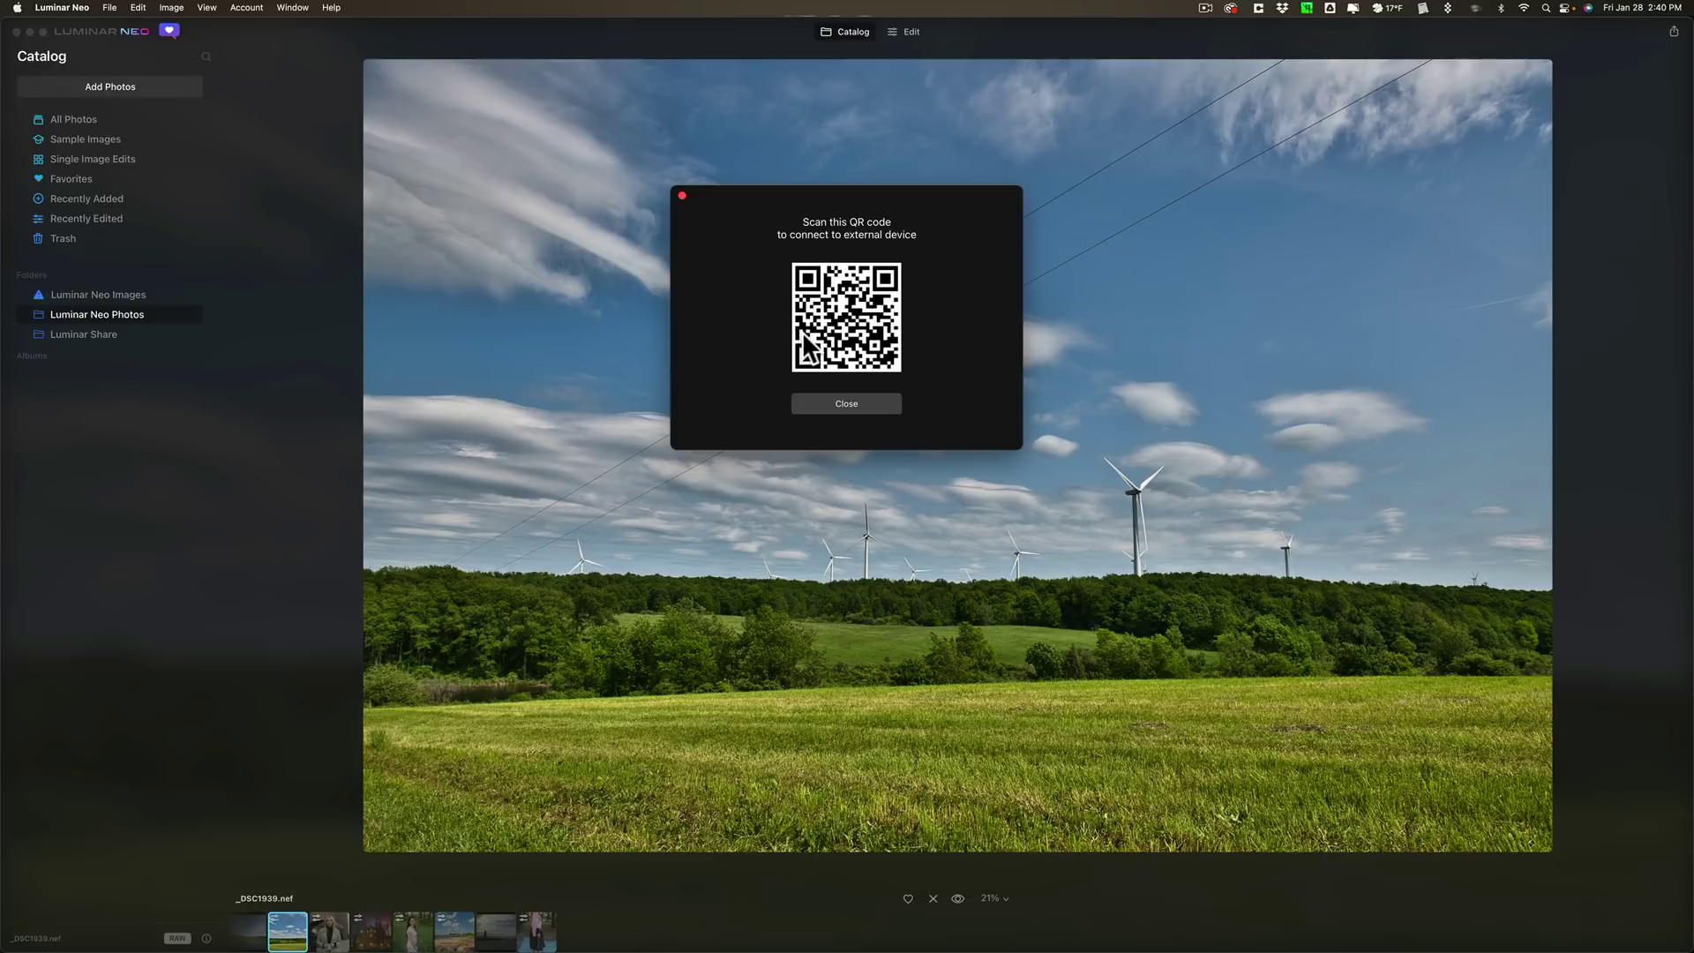
left_click(845, 403)
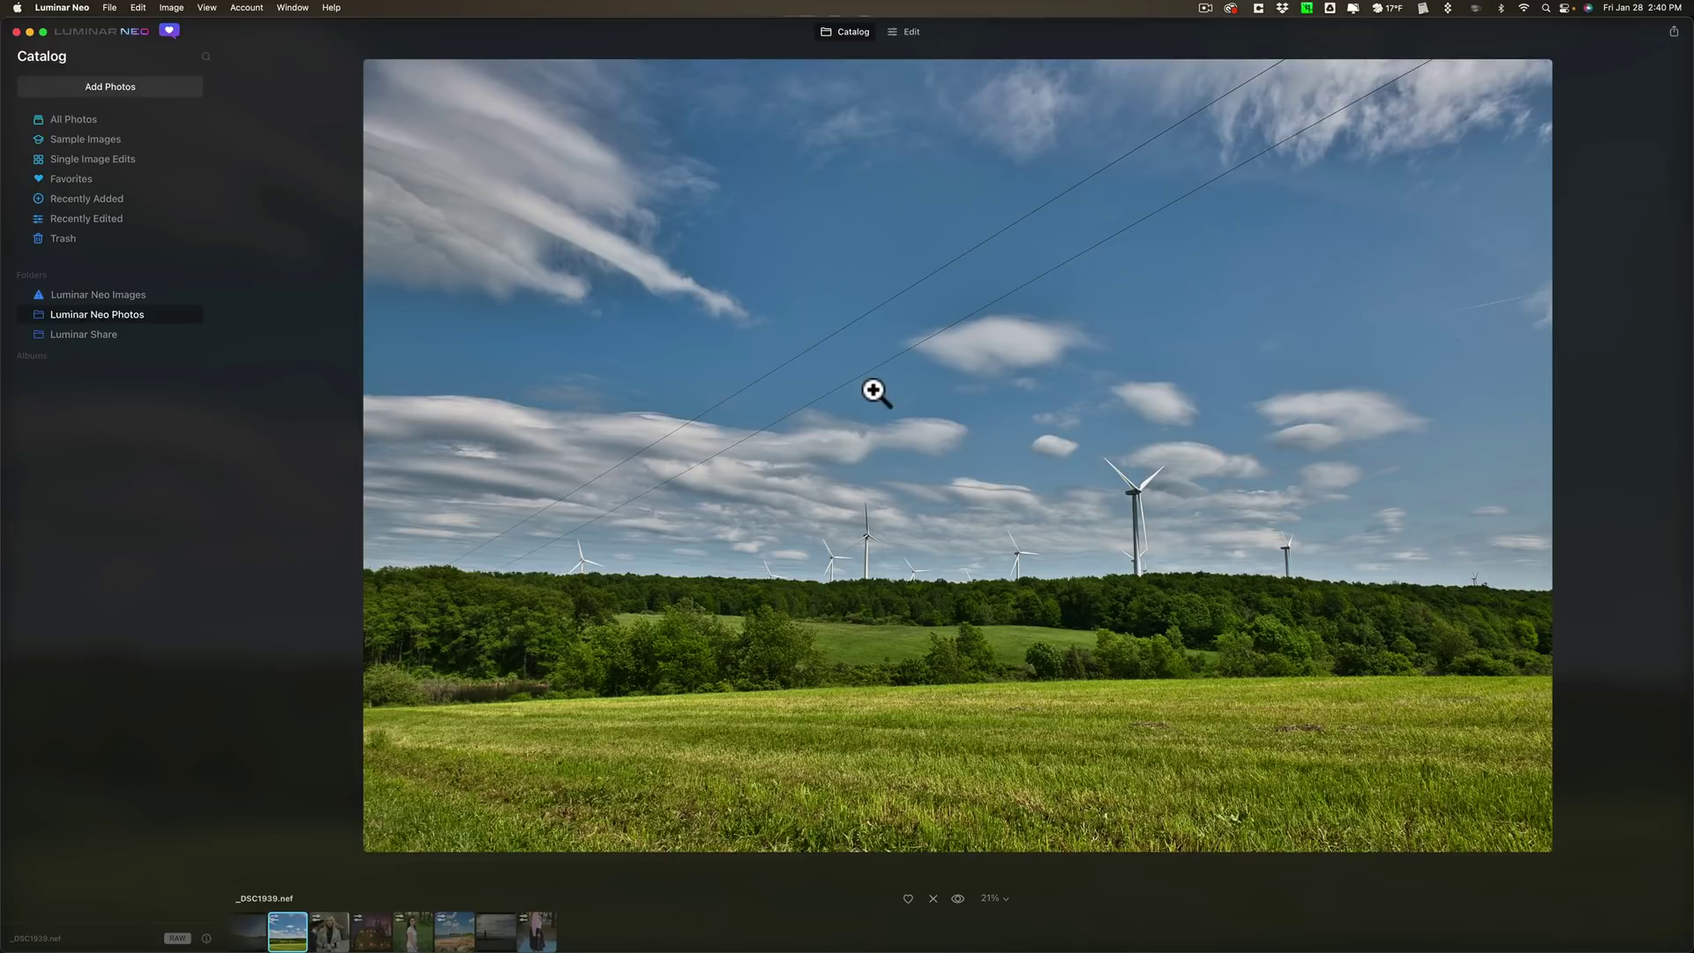
- In Develop > Color, eyedrop a neutral sky cloud to set Temperature -4 and Tint 6
left_click(909, 32)
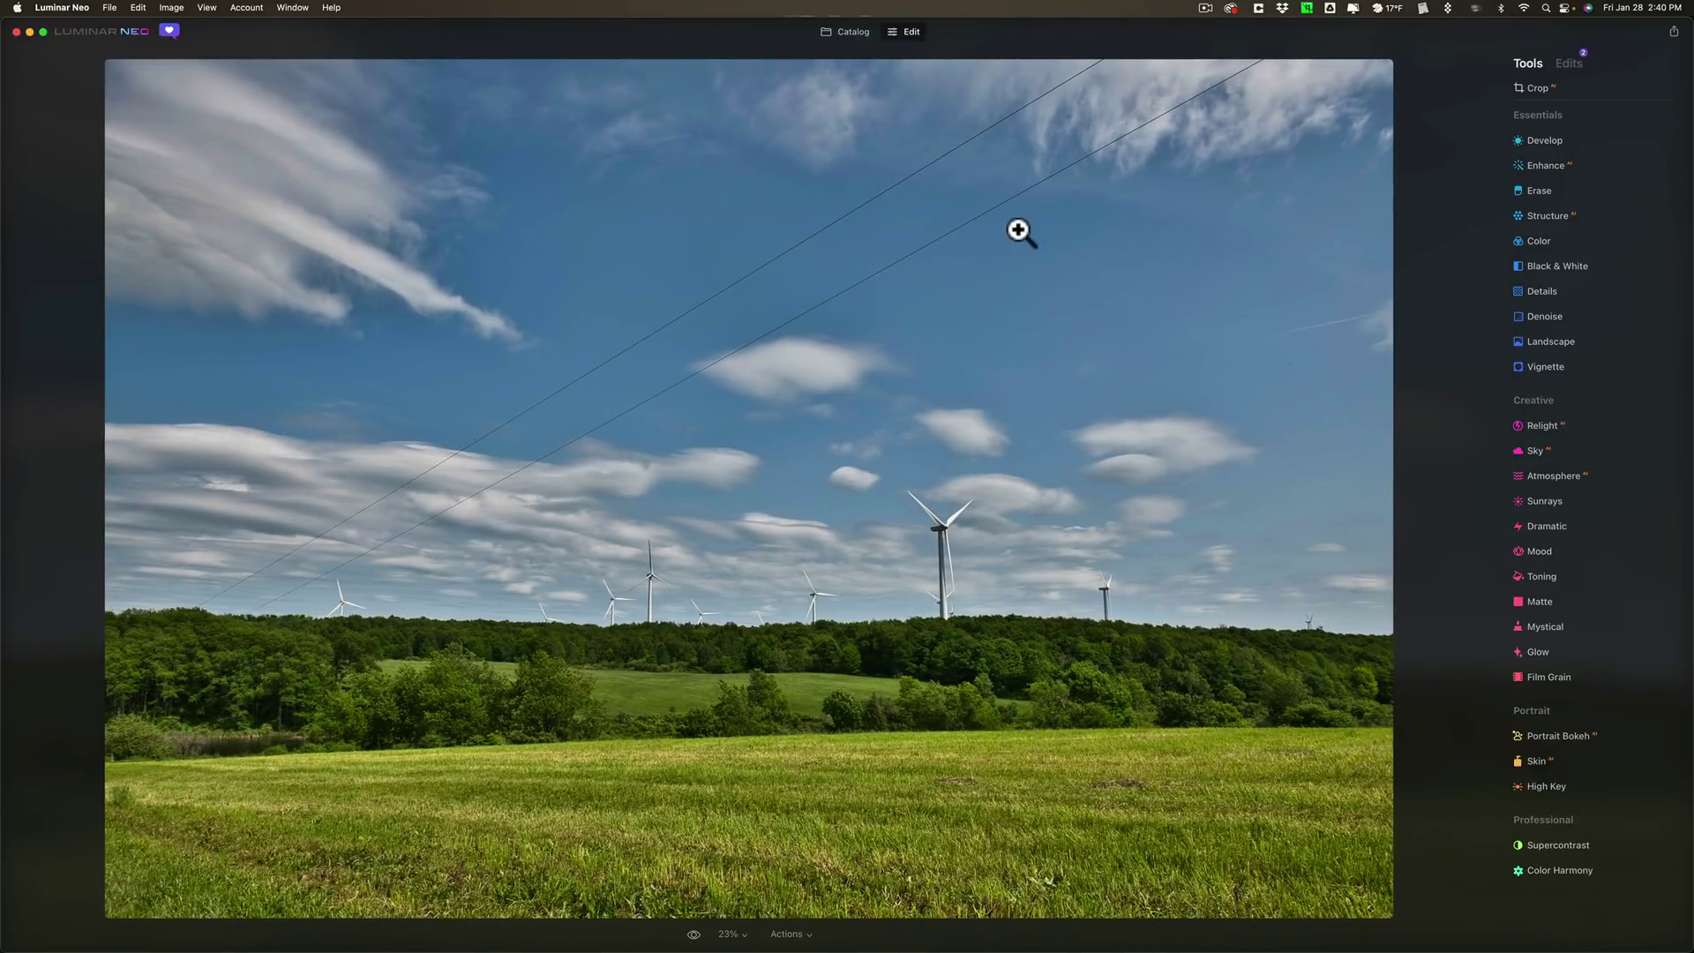
left_click(1553, 139)
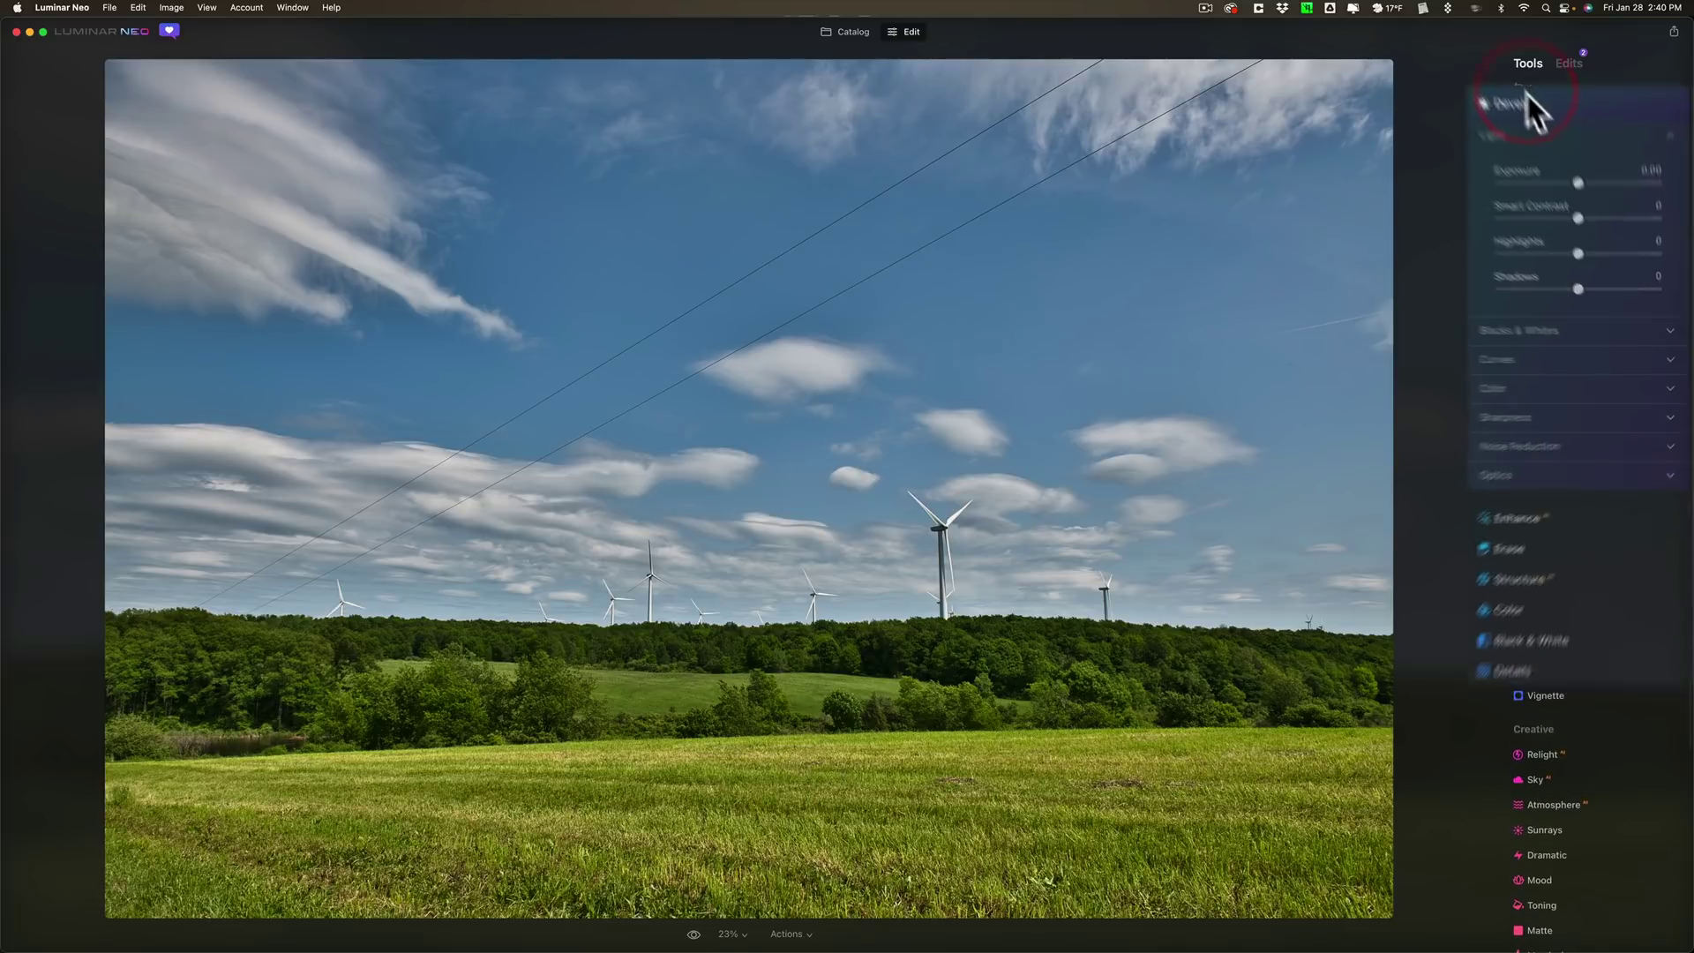
left_click(1443, 508)
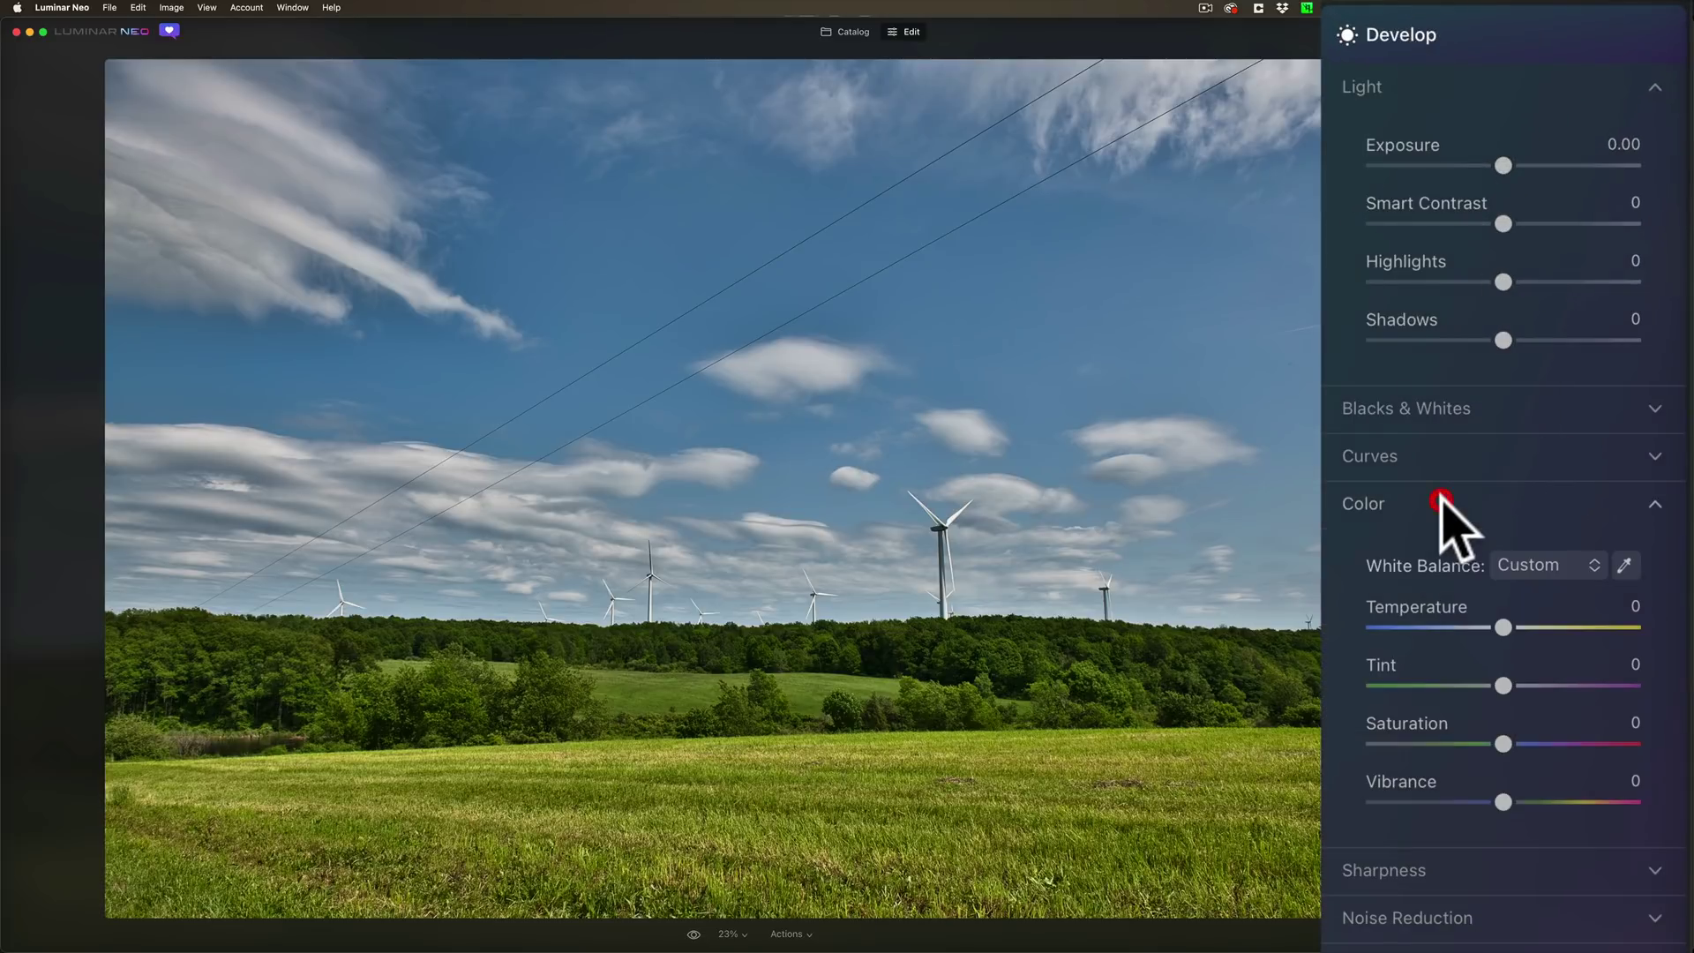
left_click(1626, 566)
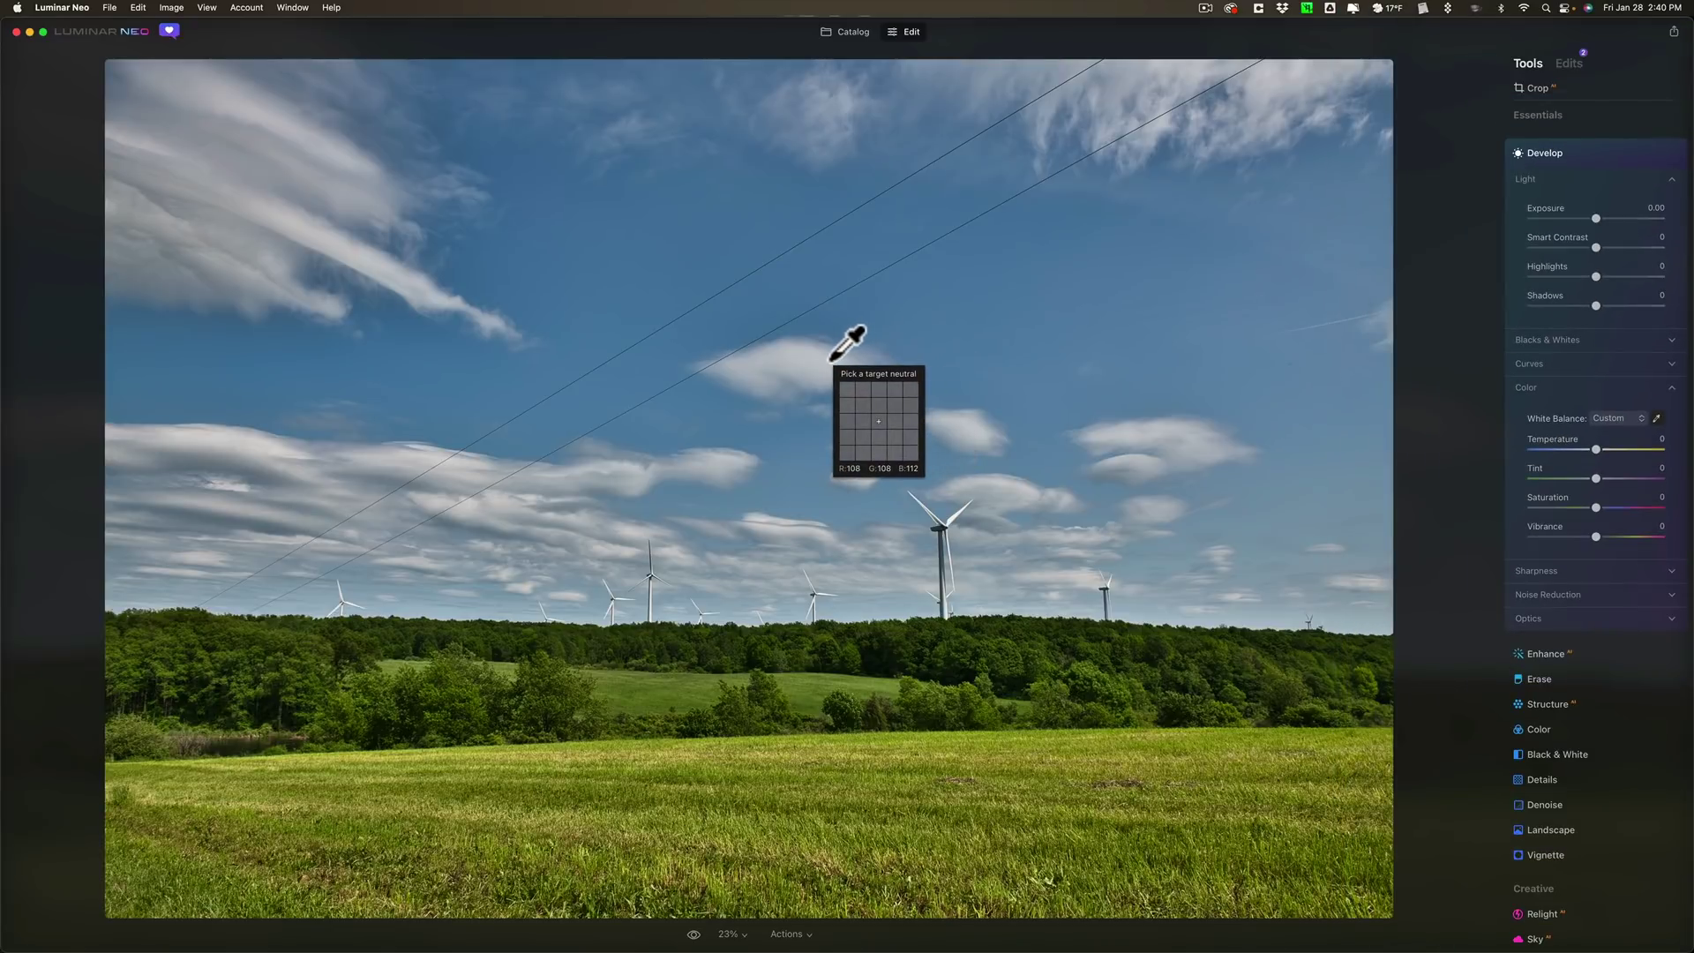
left_click(821, 359)
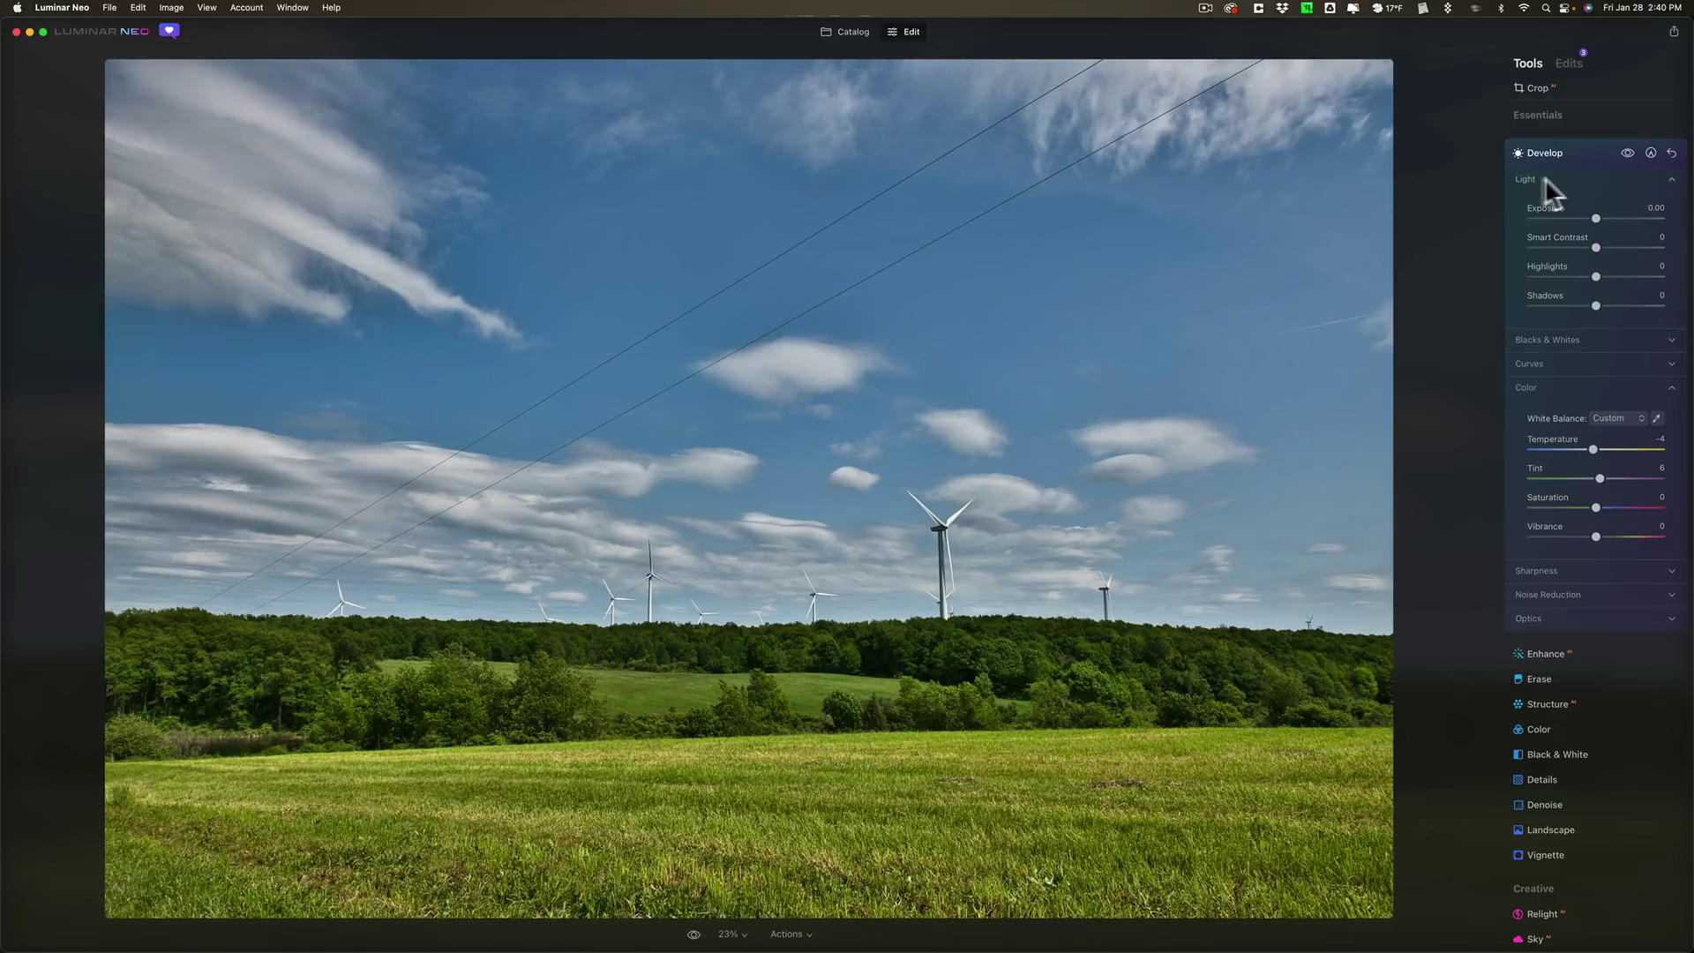
left_click(1586, 150)
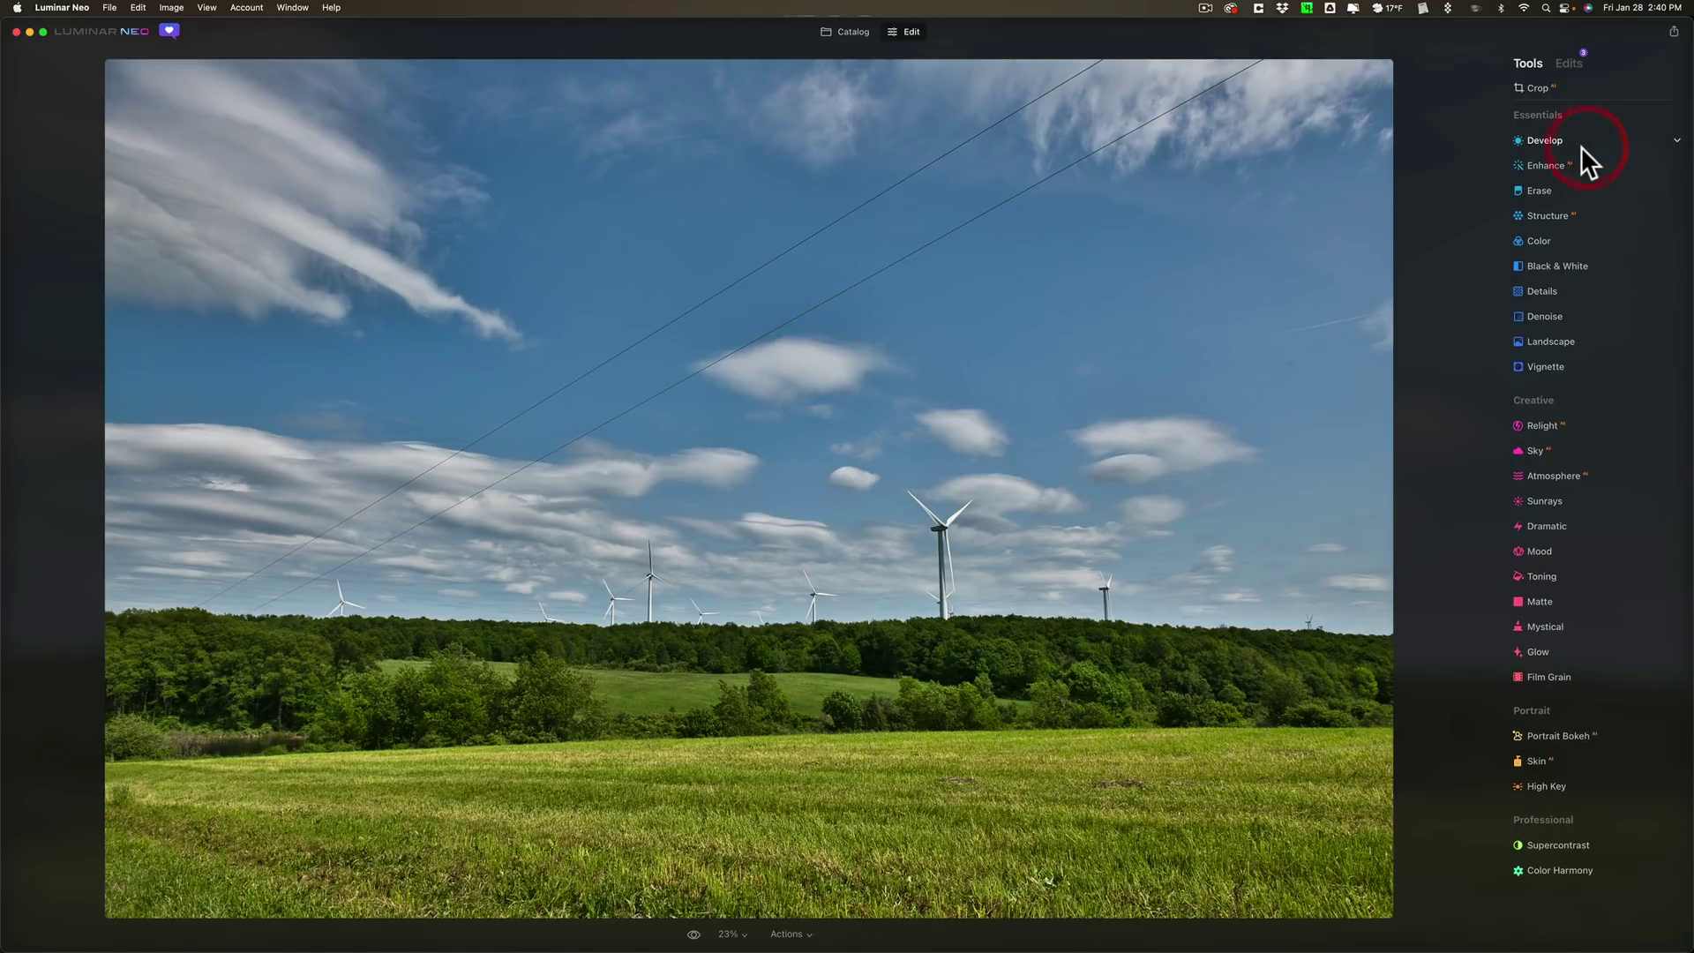
- In Crop, rotate the windmill photo four times and flip it horizontally and vertically twice, leaving it upright
left_click(1580, 83)
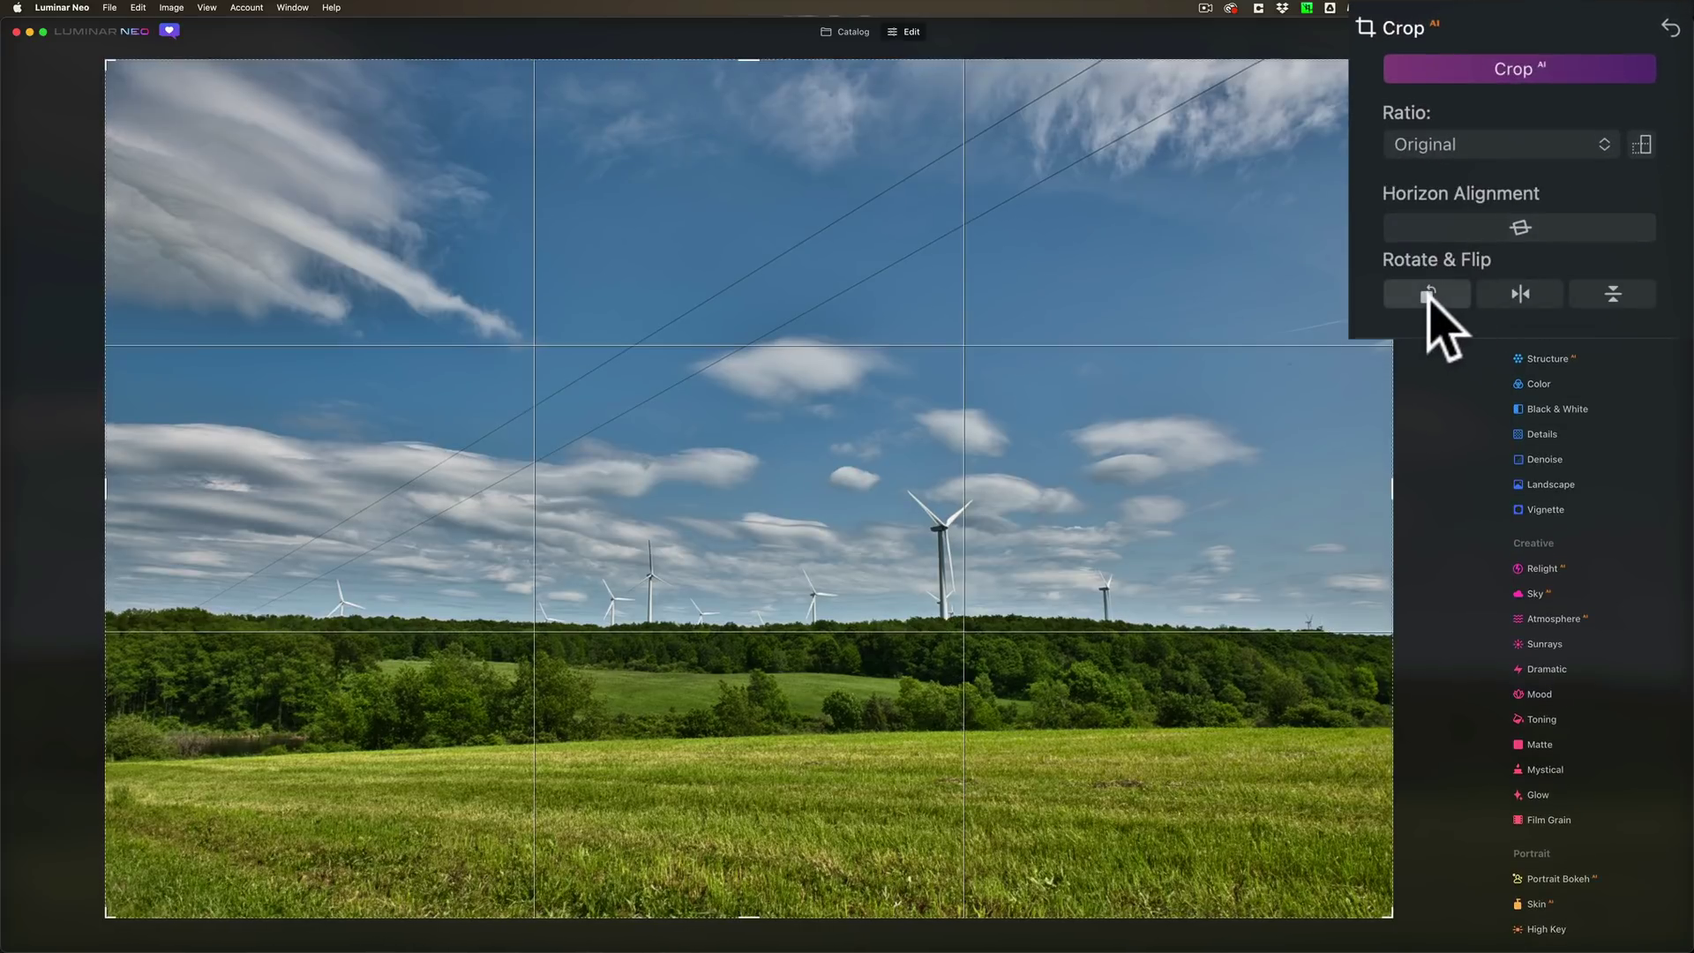
left_click(1427, 294)
left_click(1426, 293)
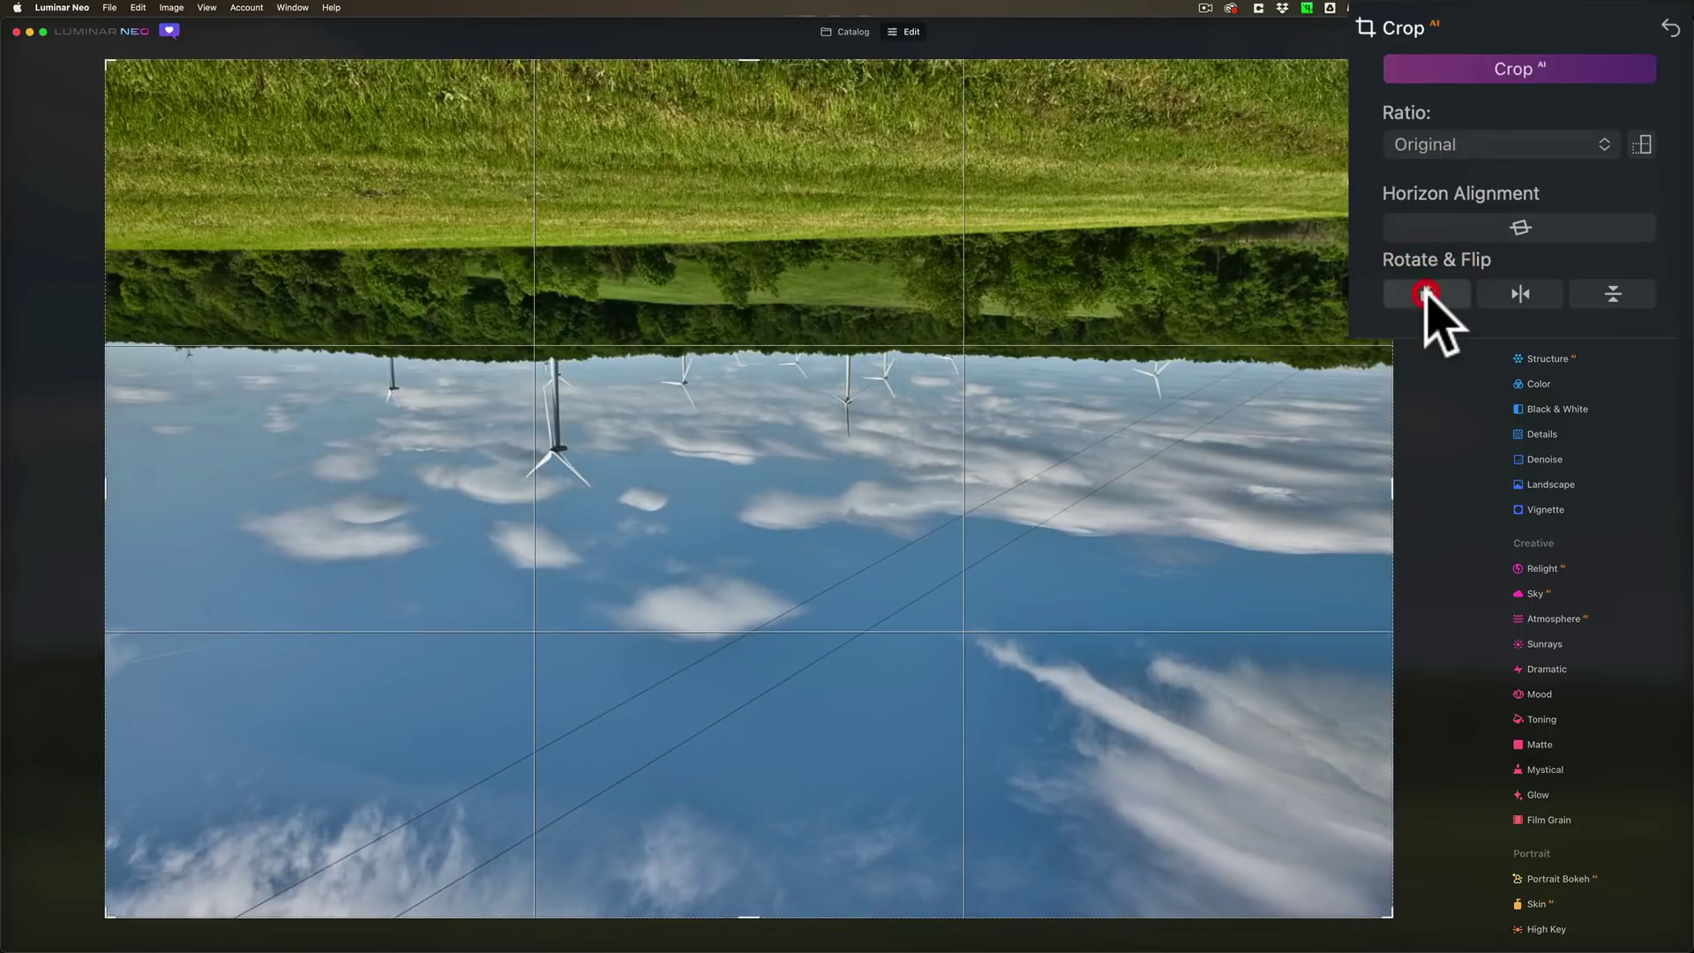
left_click(1427, 294)
left_click(1425, 294)
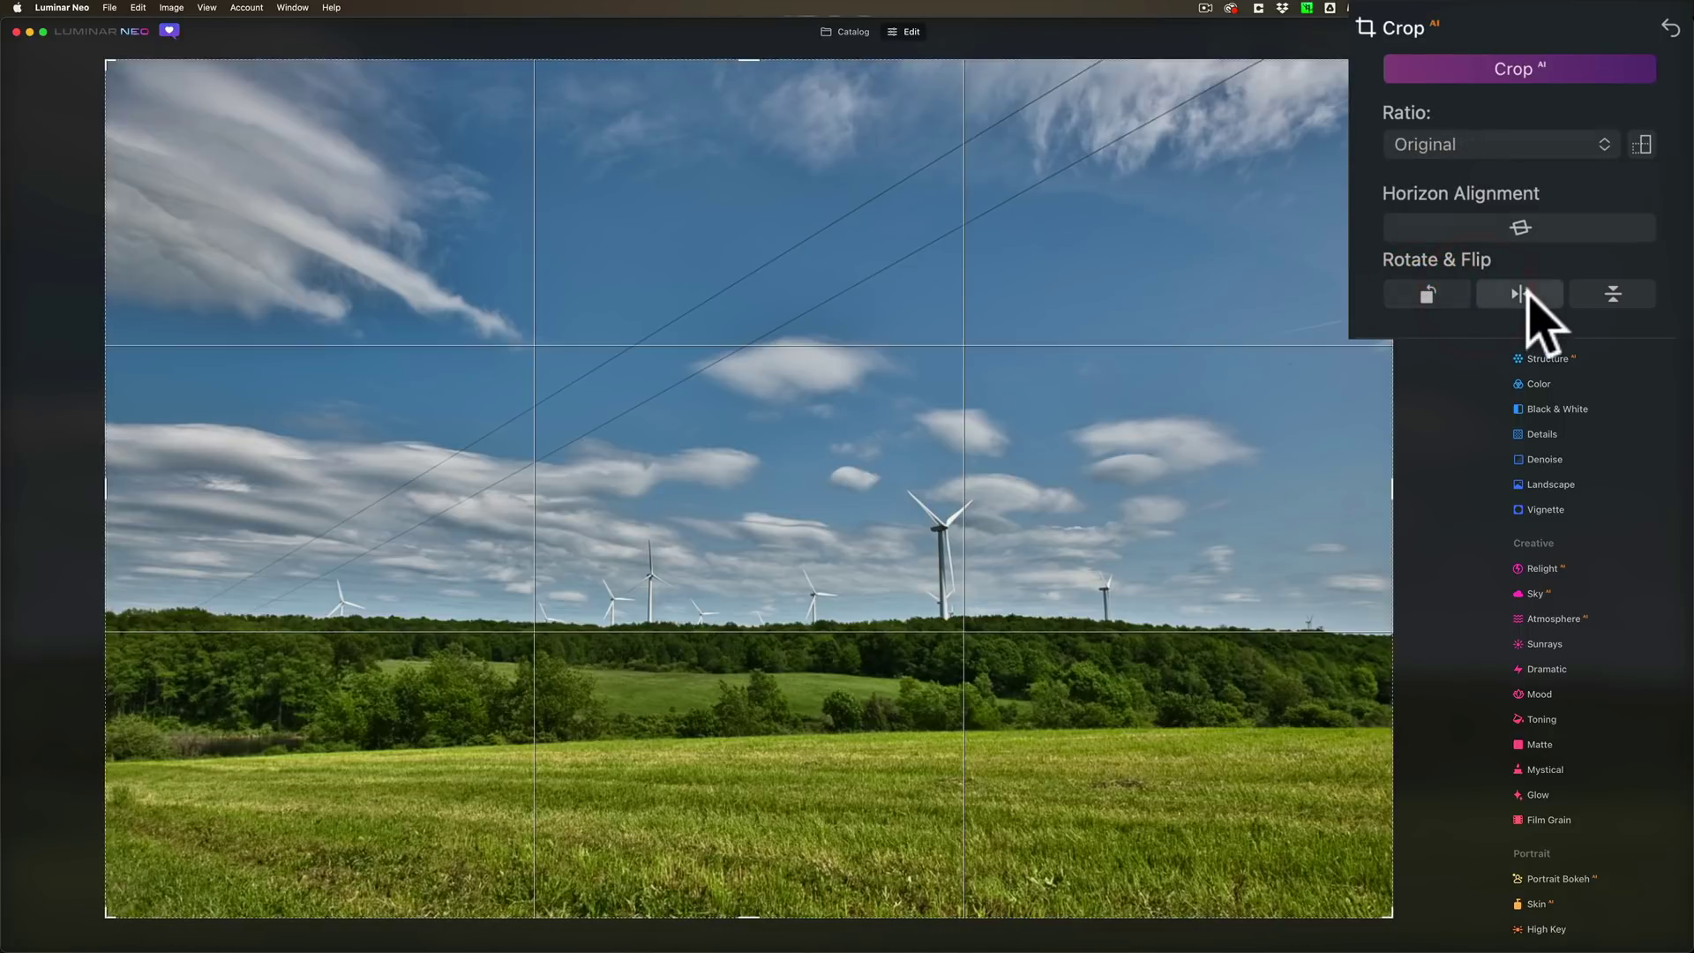
left_click(1522, 294)
left_click(1522, 294)
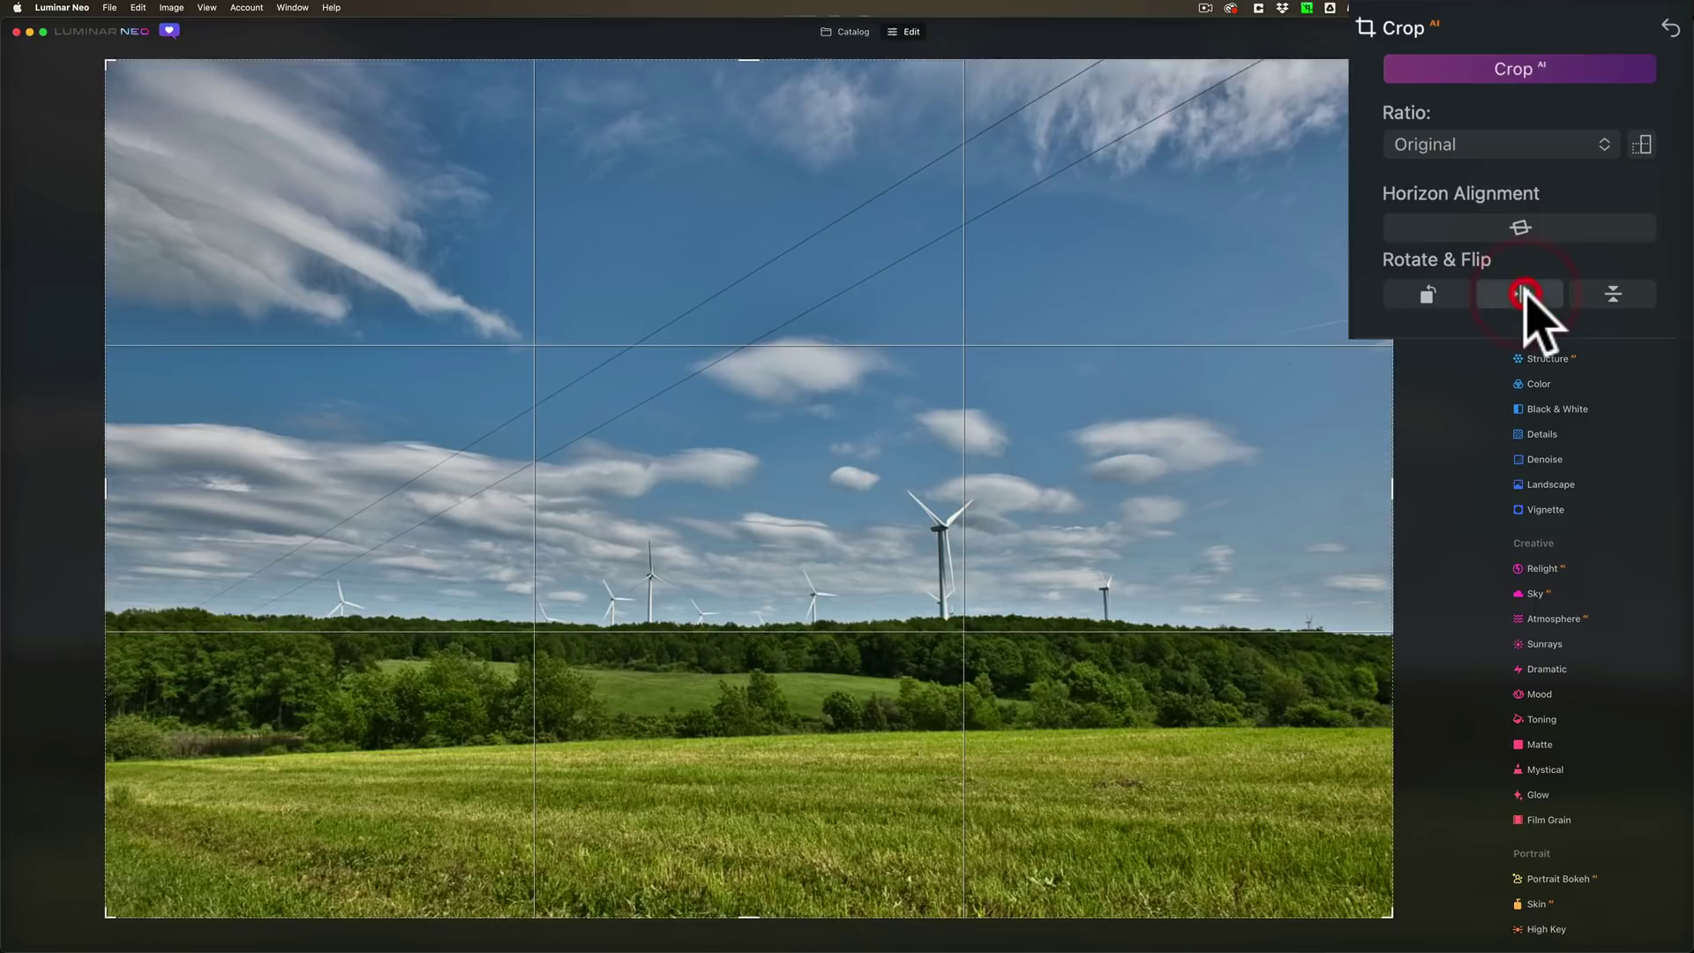
left_click(1613, 294)
left_click(1613, 294)
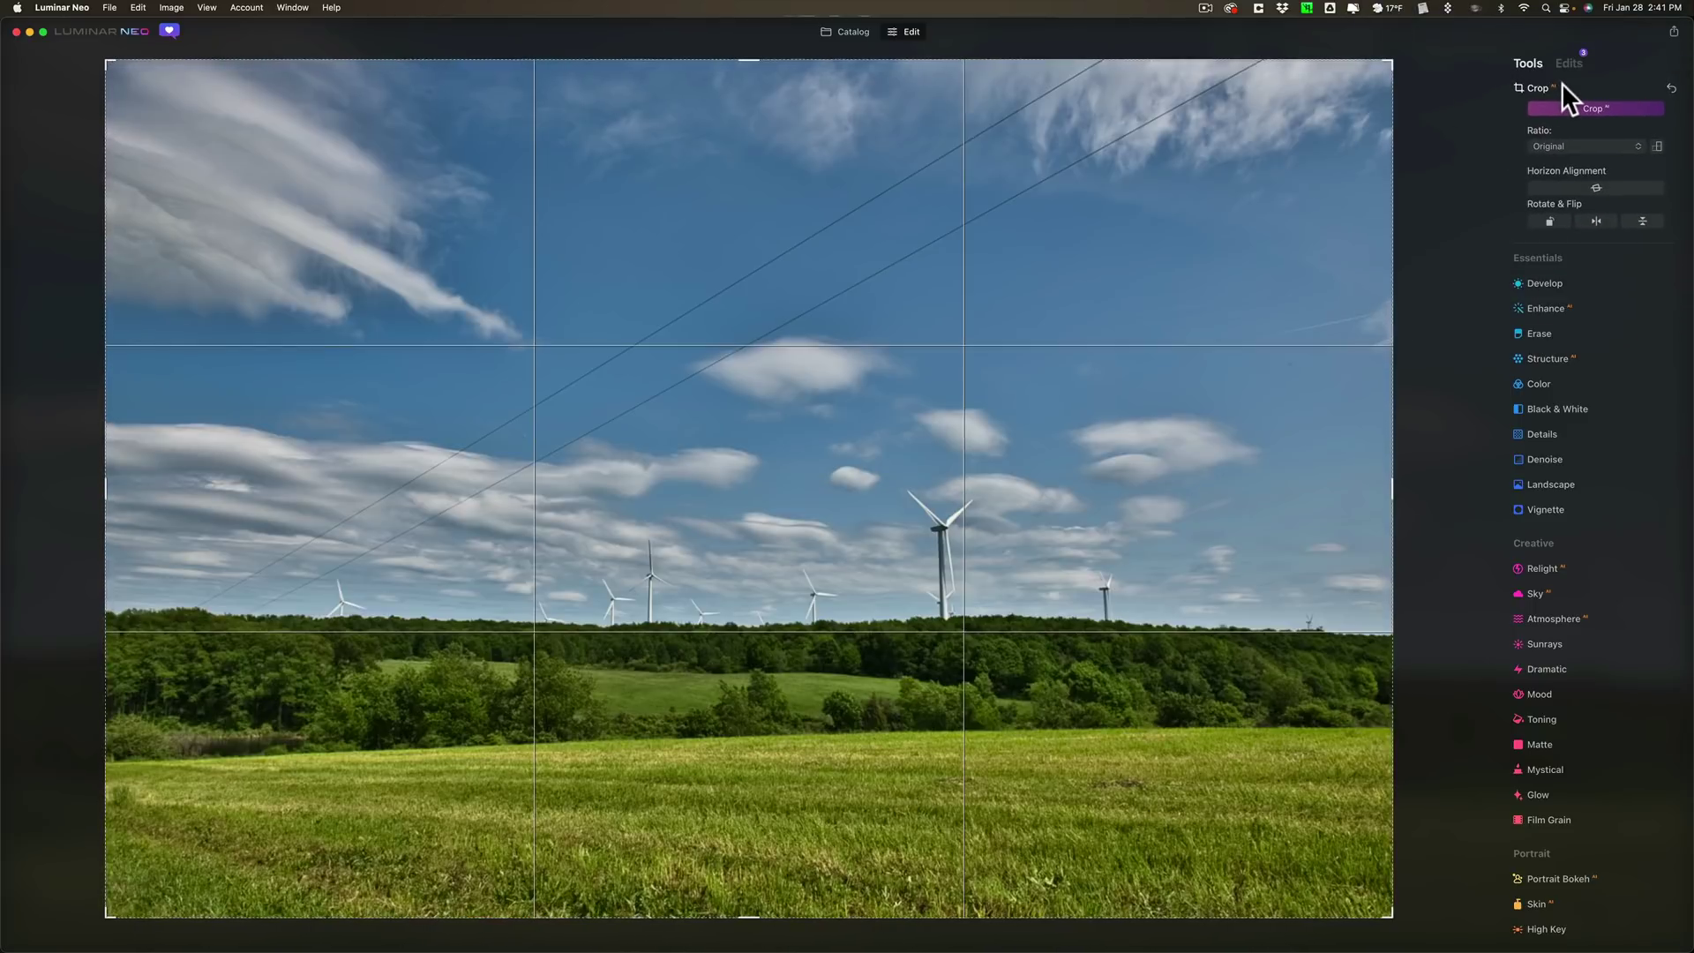
- Close Crop and expand the Erase tool's Objects Removal panel
left_click(1562, 83)
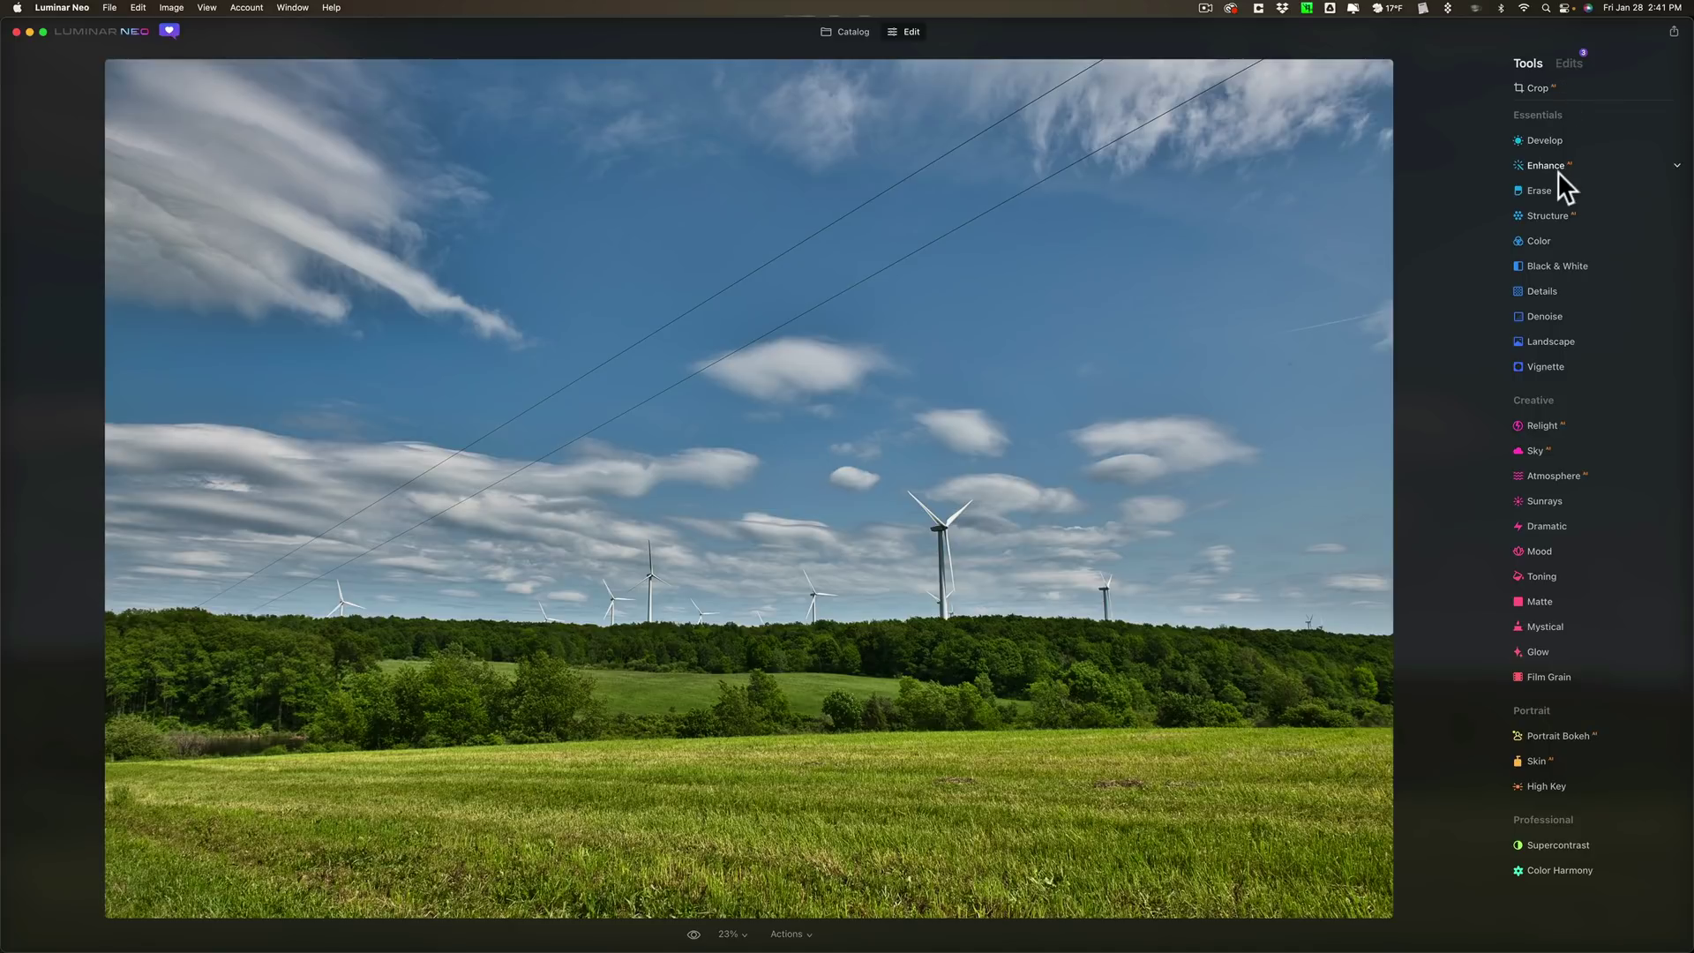
left_click(1540, 190)
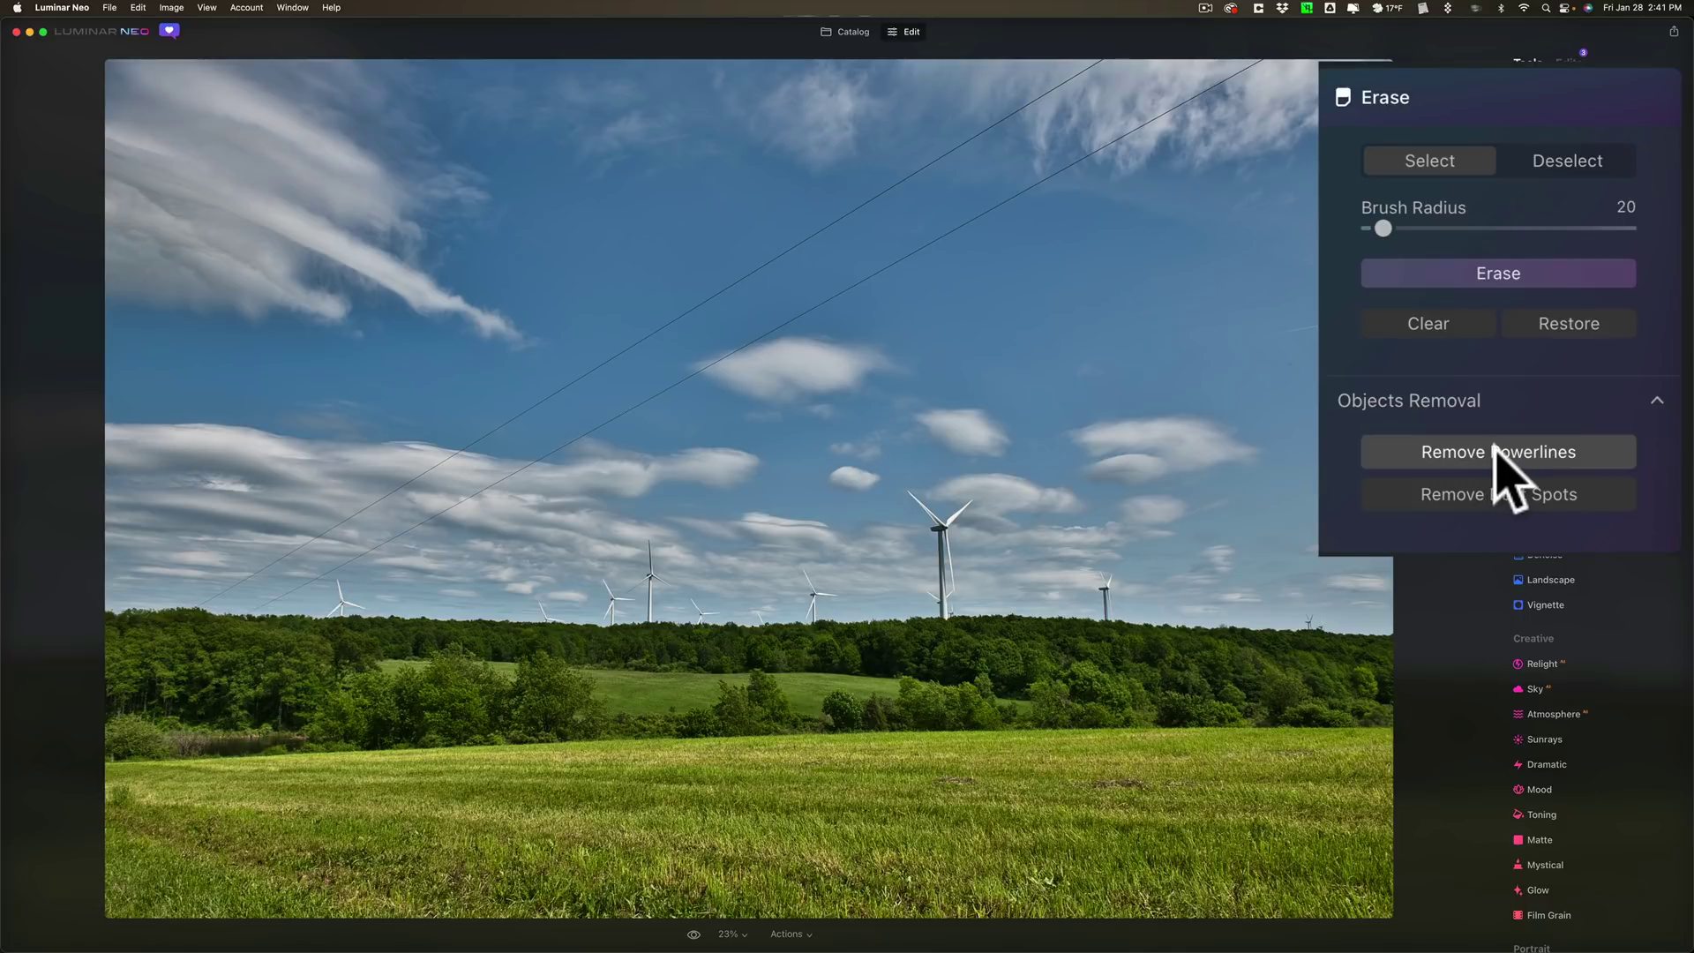
- Run Remove Powerlines on the windmill sky, then collapse Erase
left_click(1493, 451)
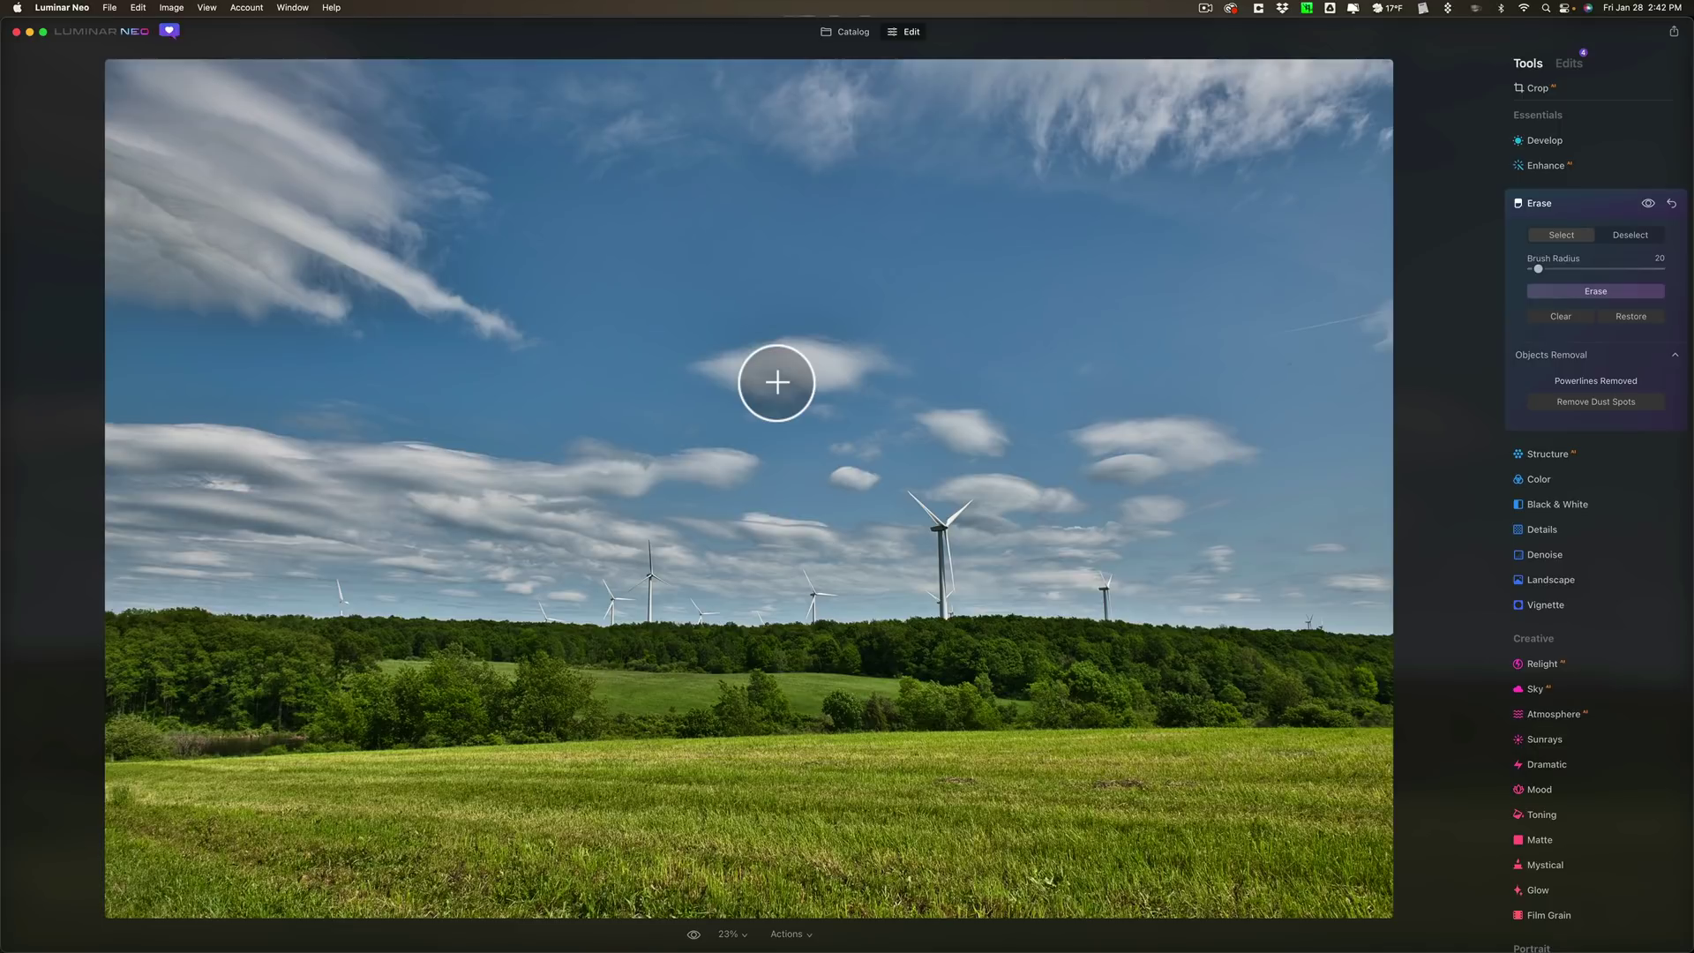
left_click(1597, 200)
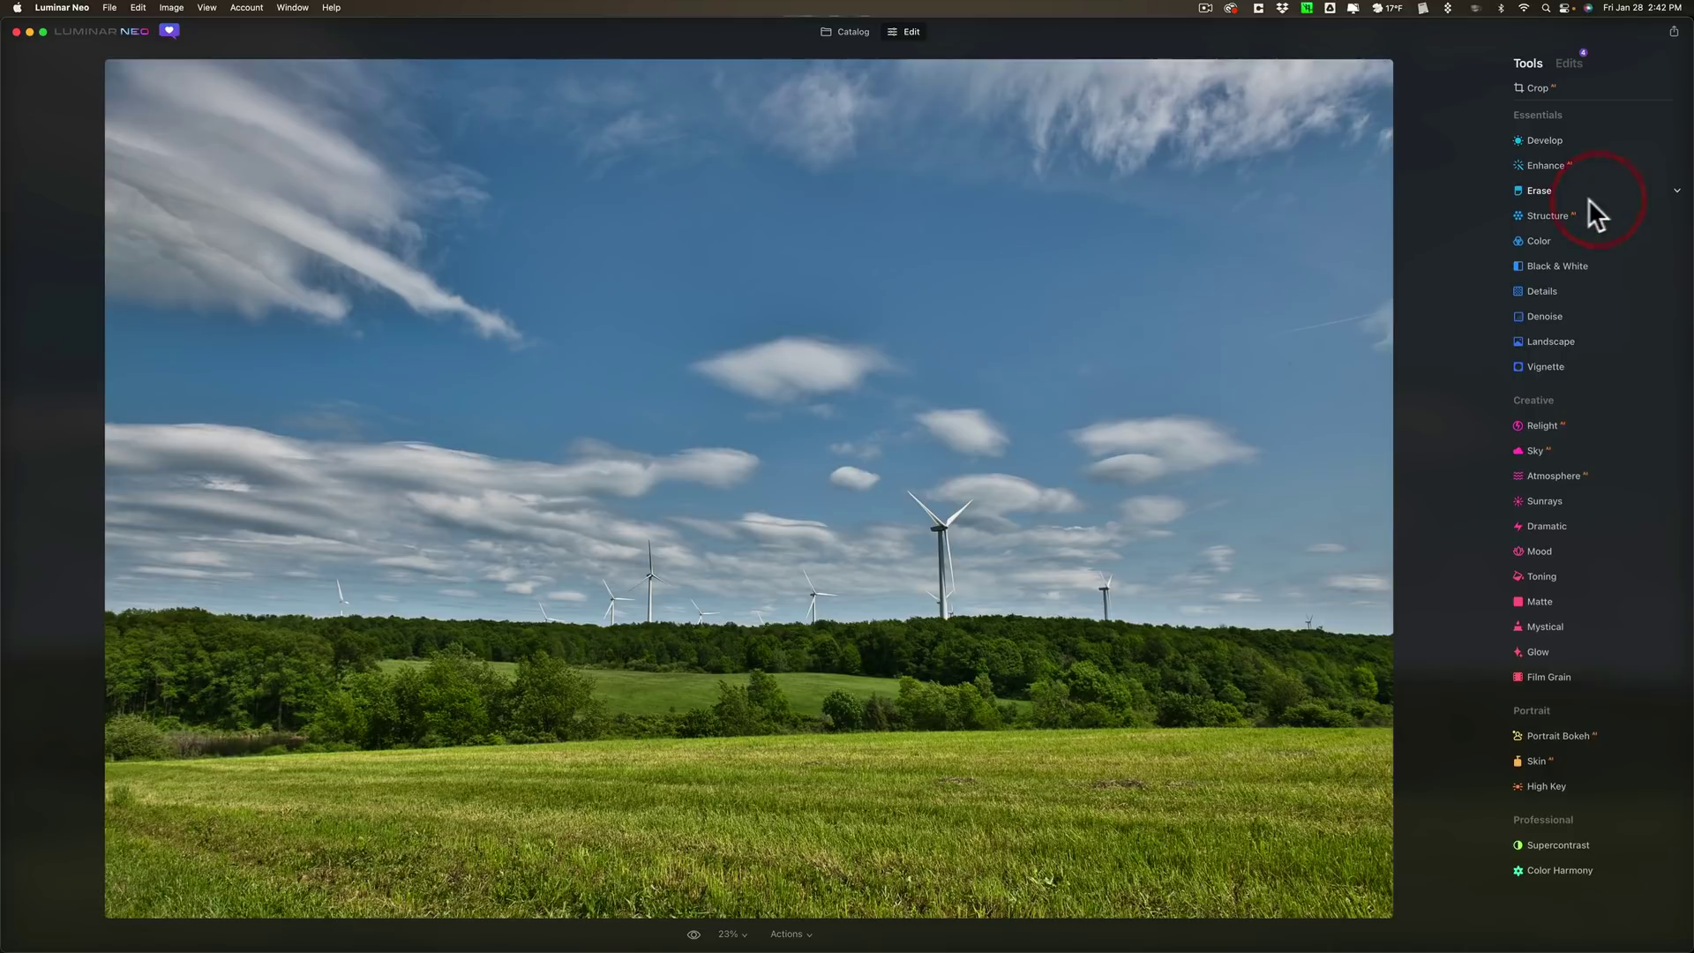
- Open the castle night photo from the Catalog in the Edit view
left_click(849, 32)
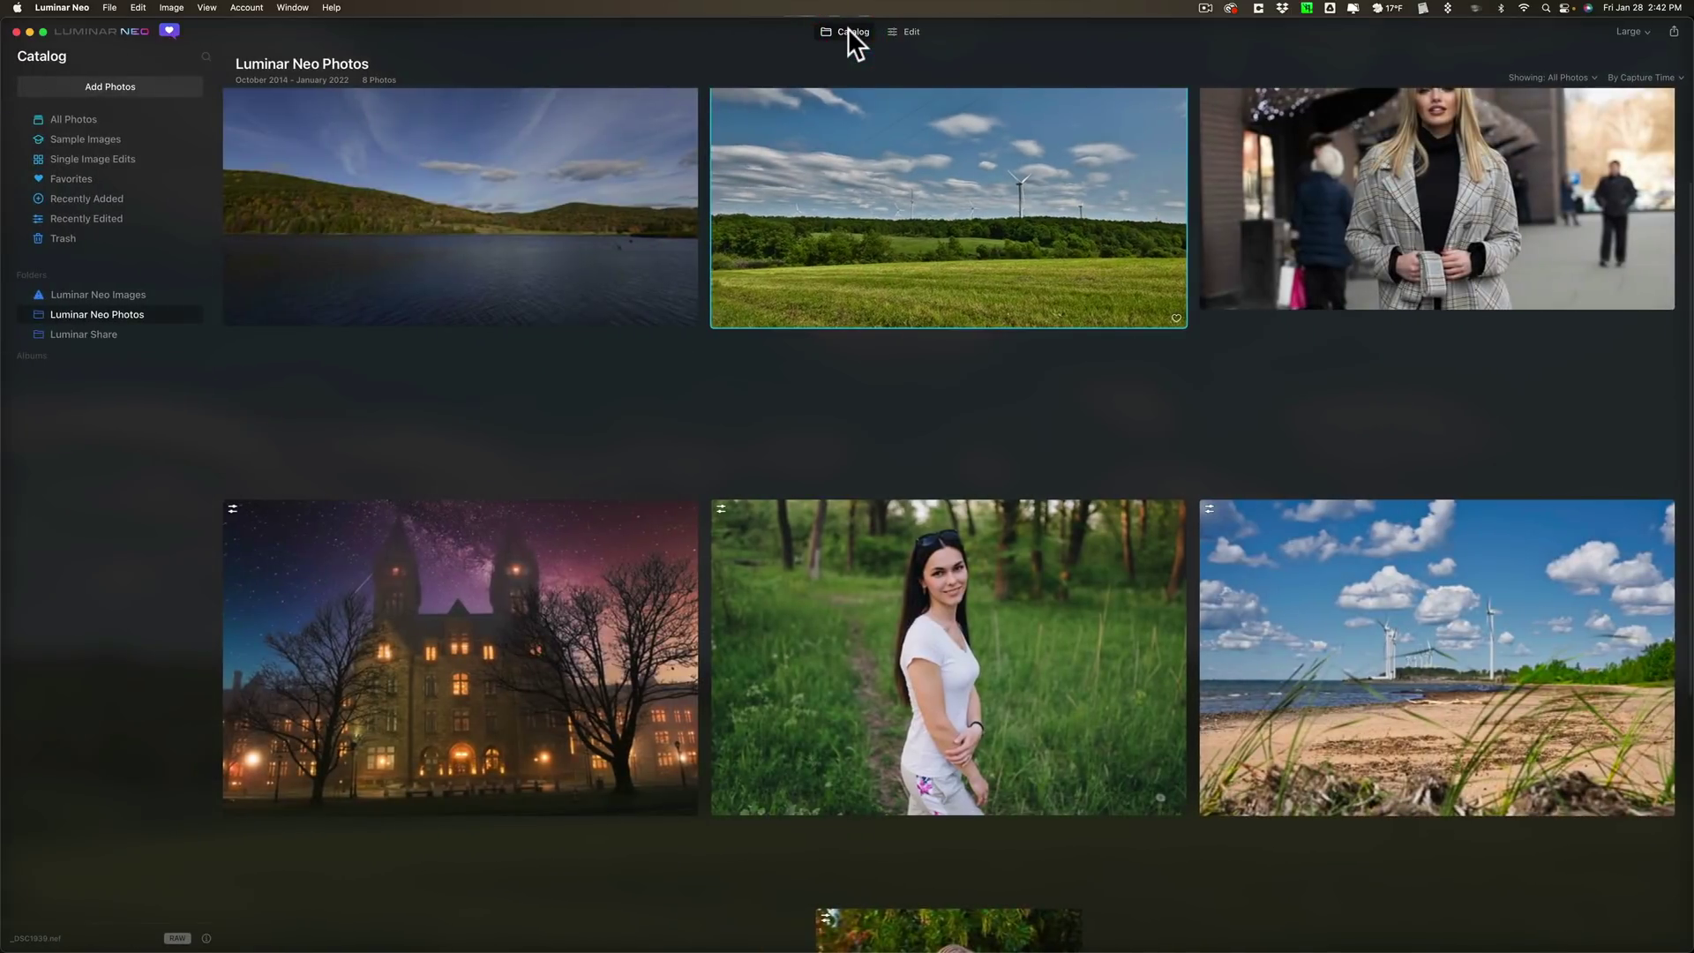
double_click(500, 575)
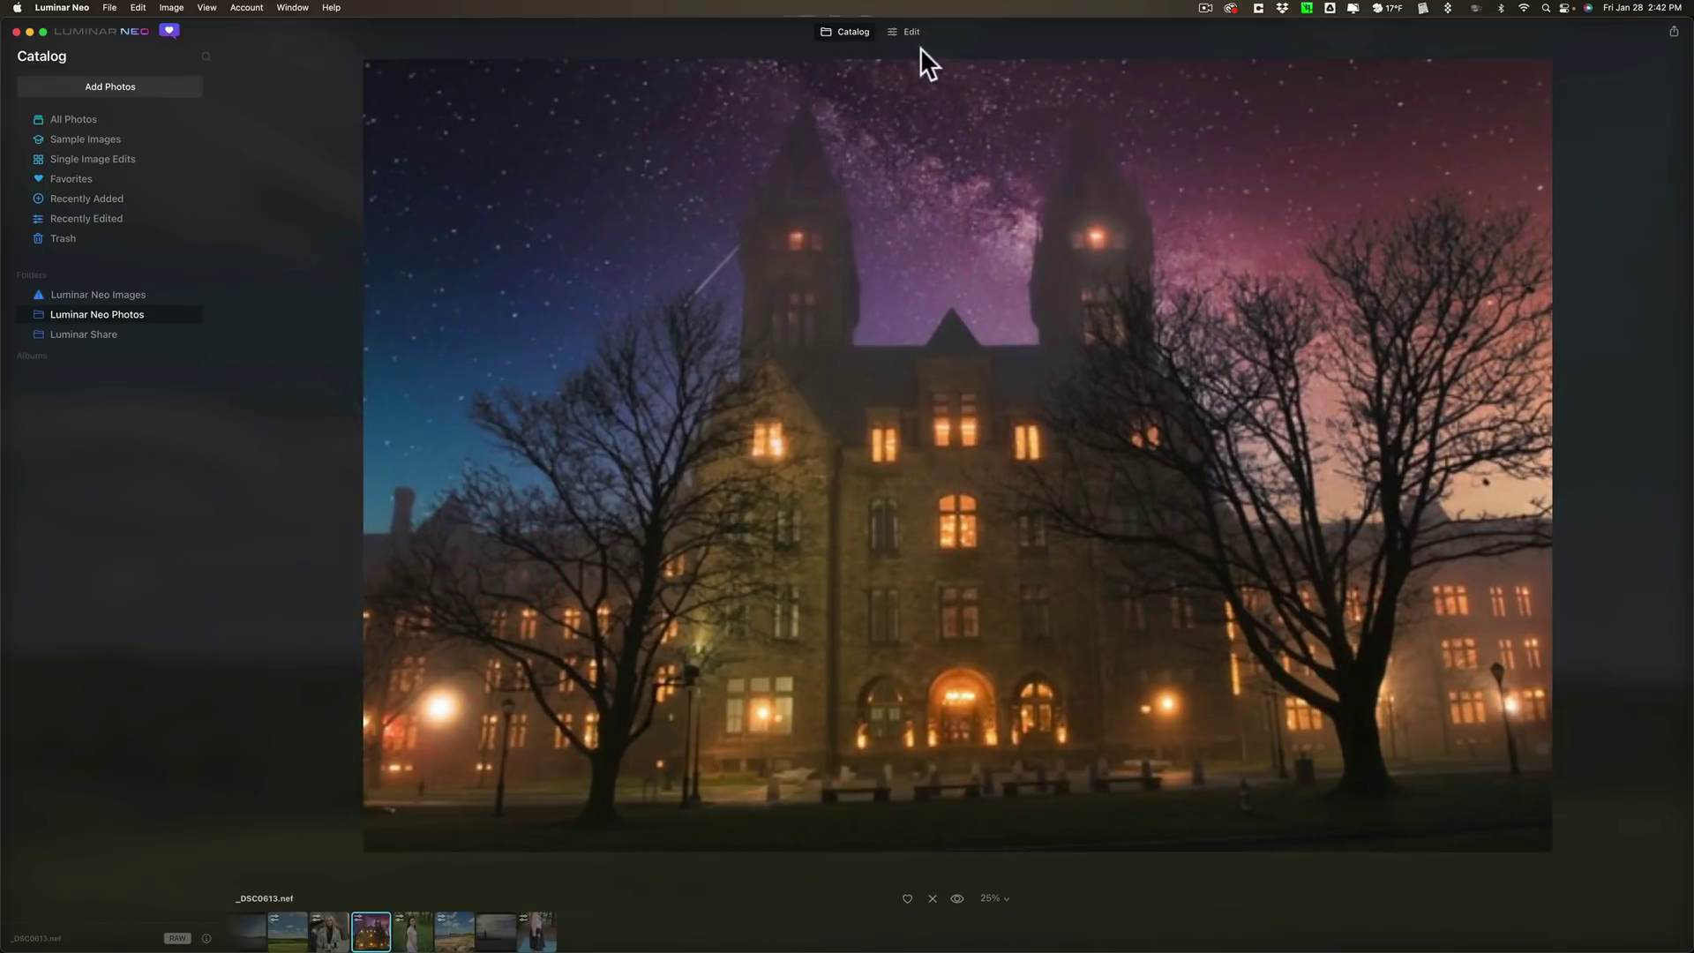
left_click(913, 31)
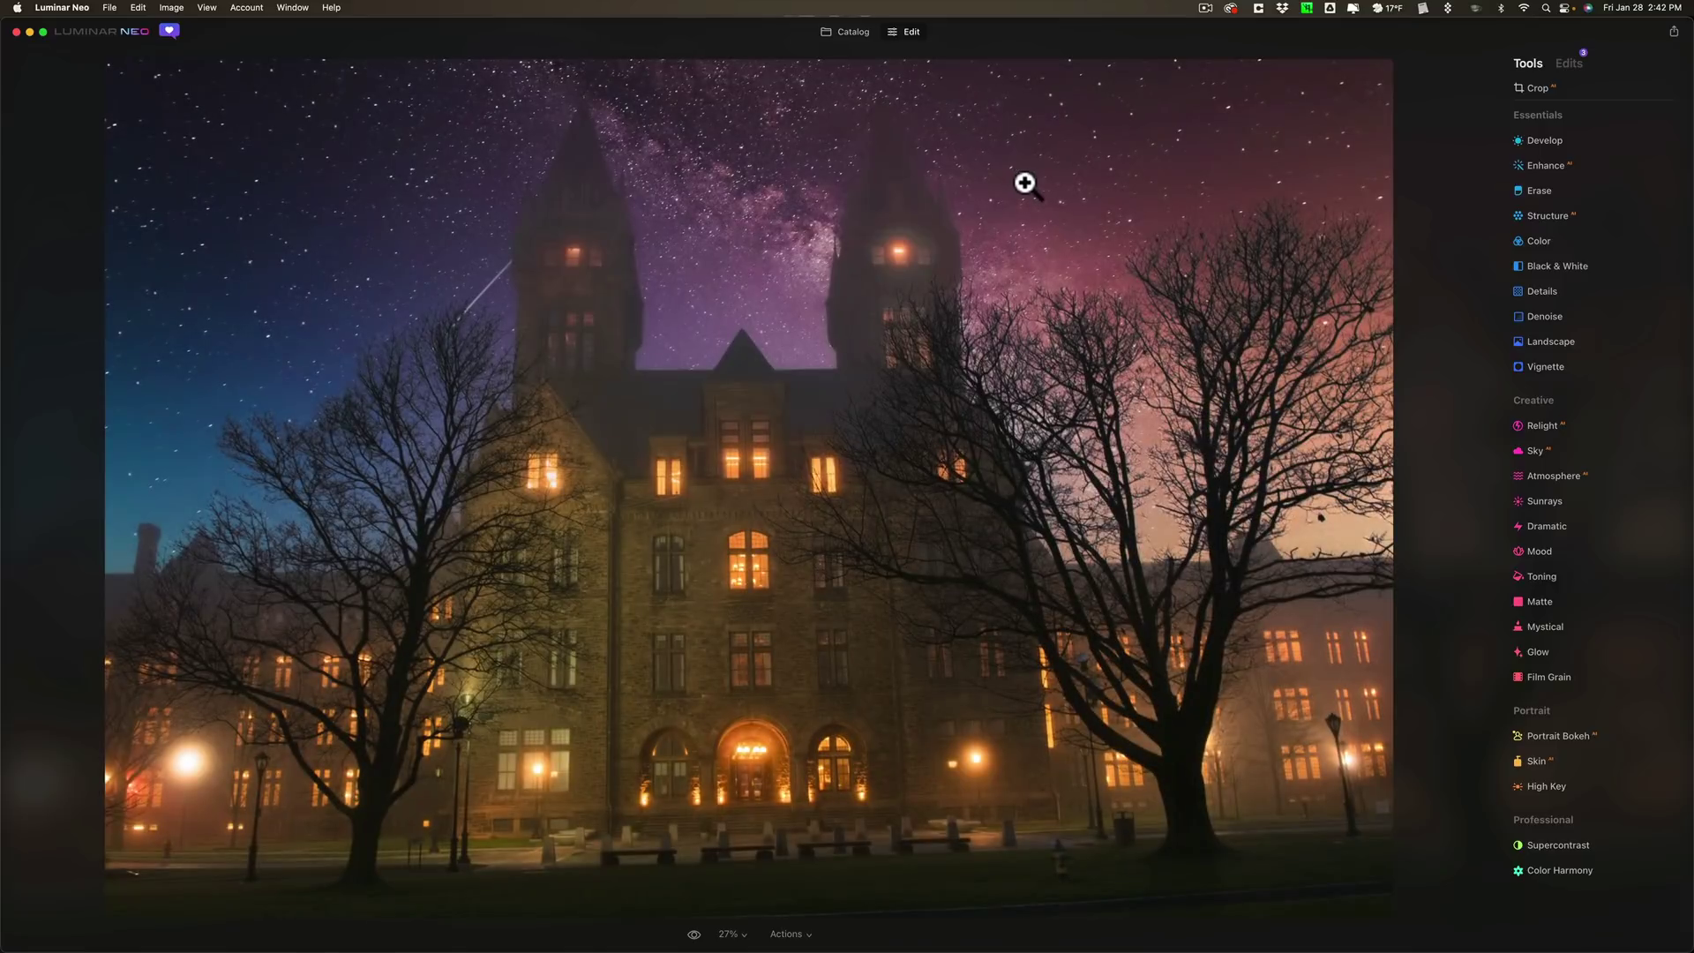
- Toggle Flip on the Starry Night 1 sky orientation, leaving it in its original orientation
left_click(1571, 61)
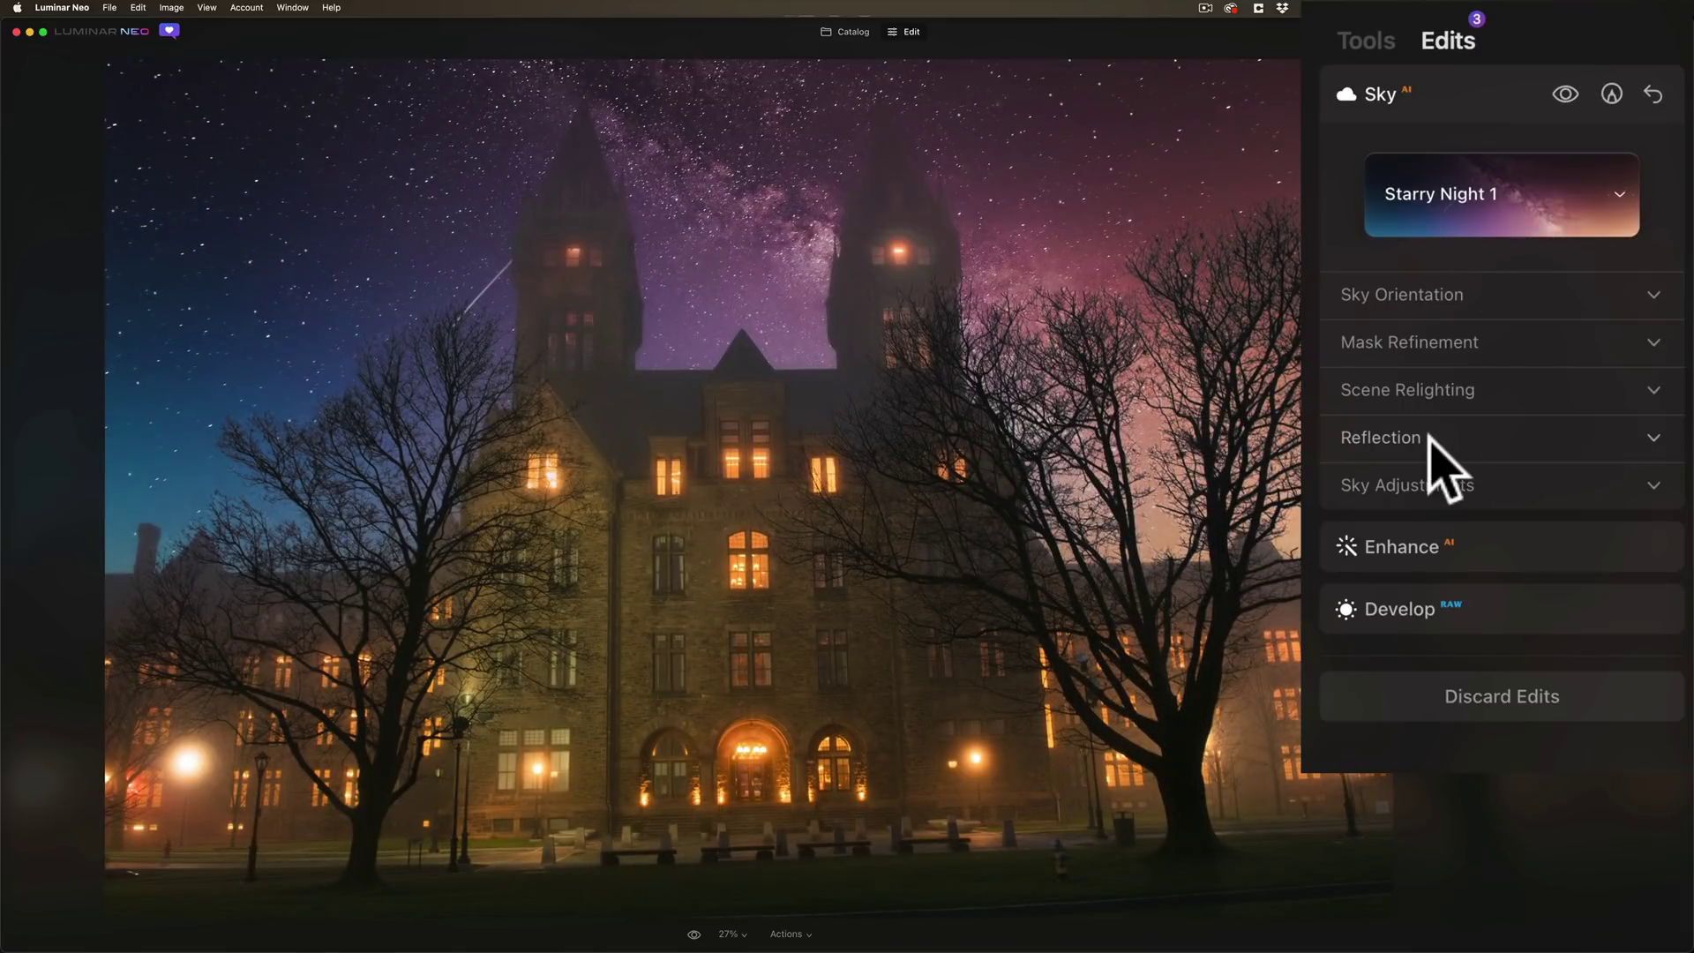
left_click(1427, 303)
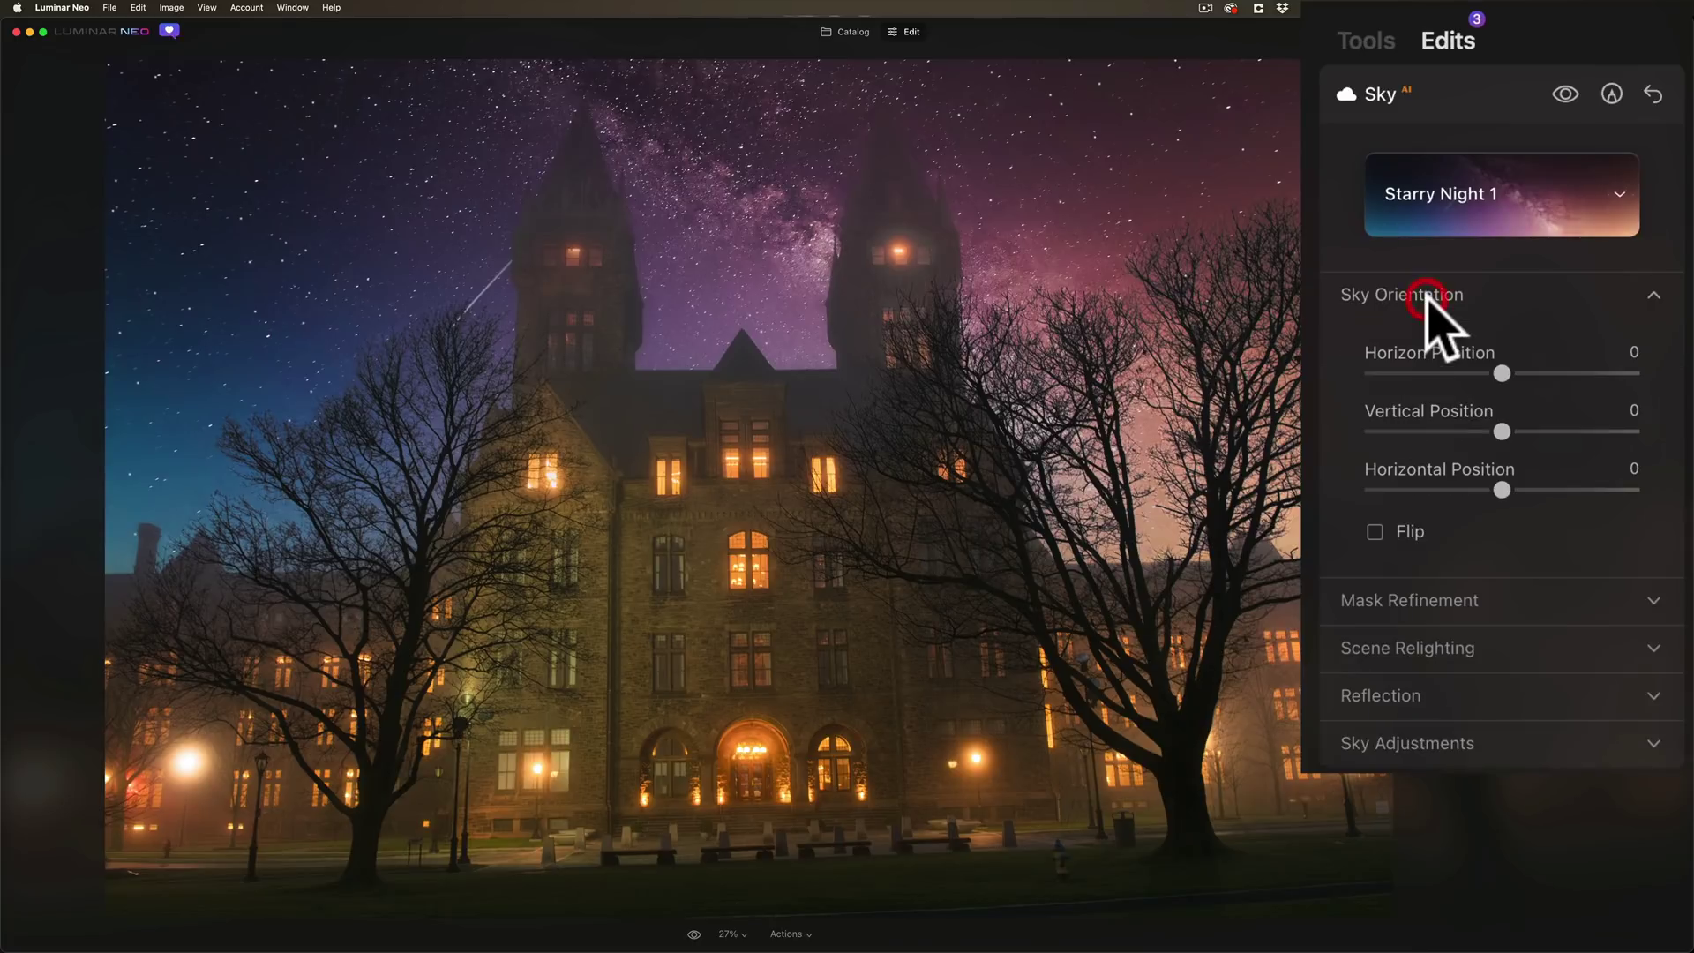
left_click(1375, 531)
left_click(1375, 532)
left_click(1374, 531)
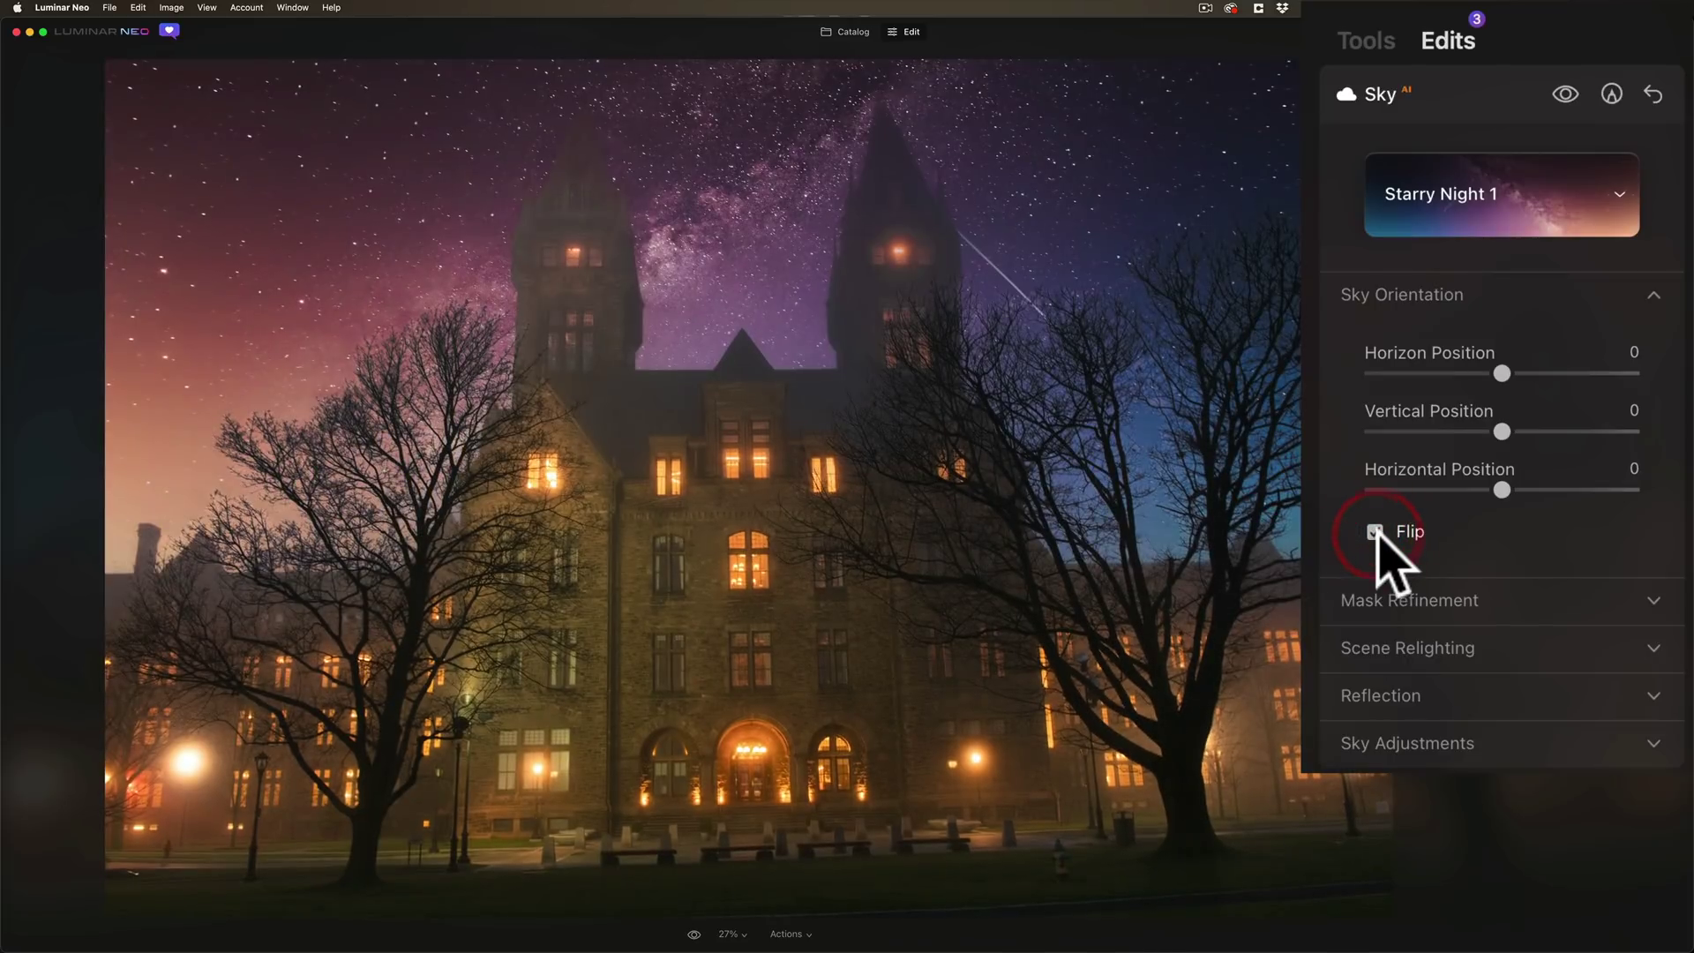
left_click(1374, 531)
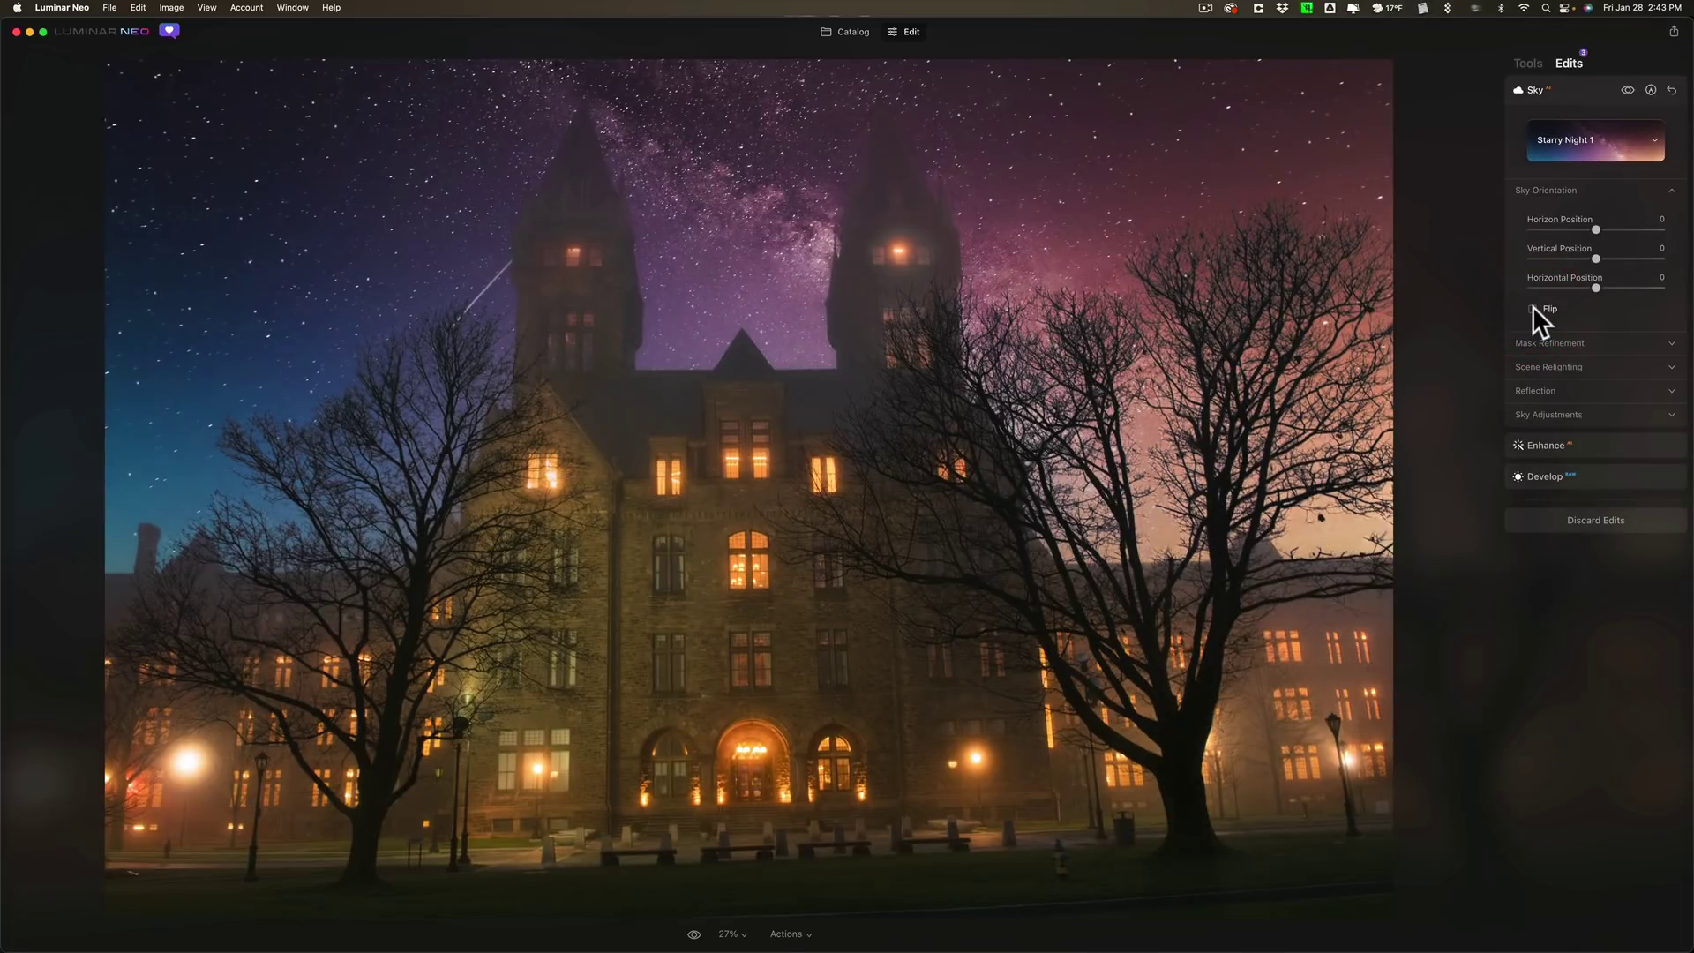
left_click(1375, 531)
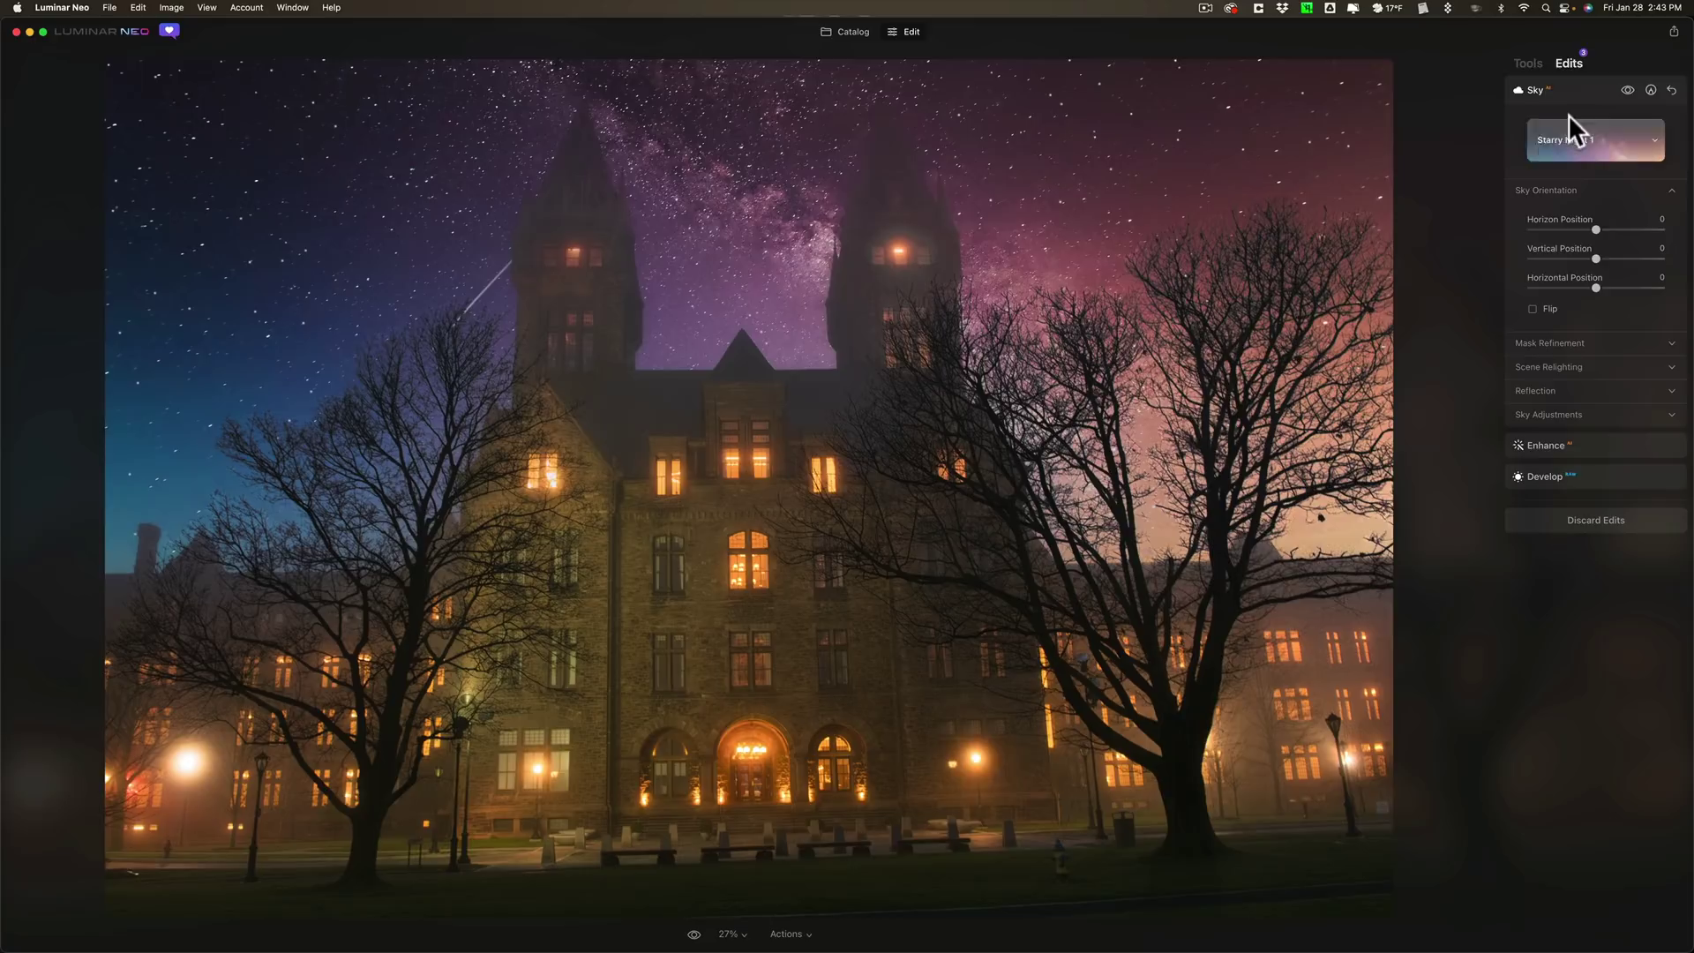
- Collapse the Sky edits and go back to the Luminar Neo Photos catalog grid
left_click(1591, 85)
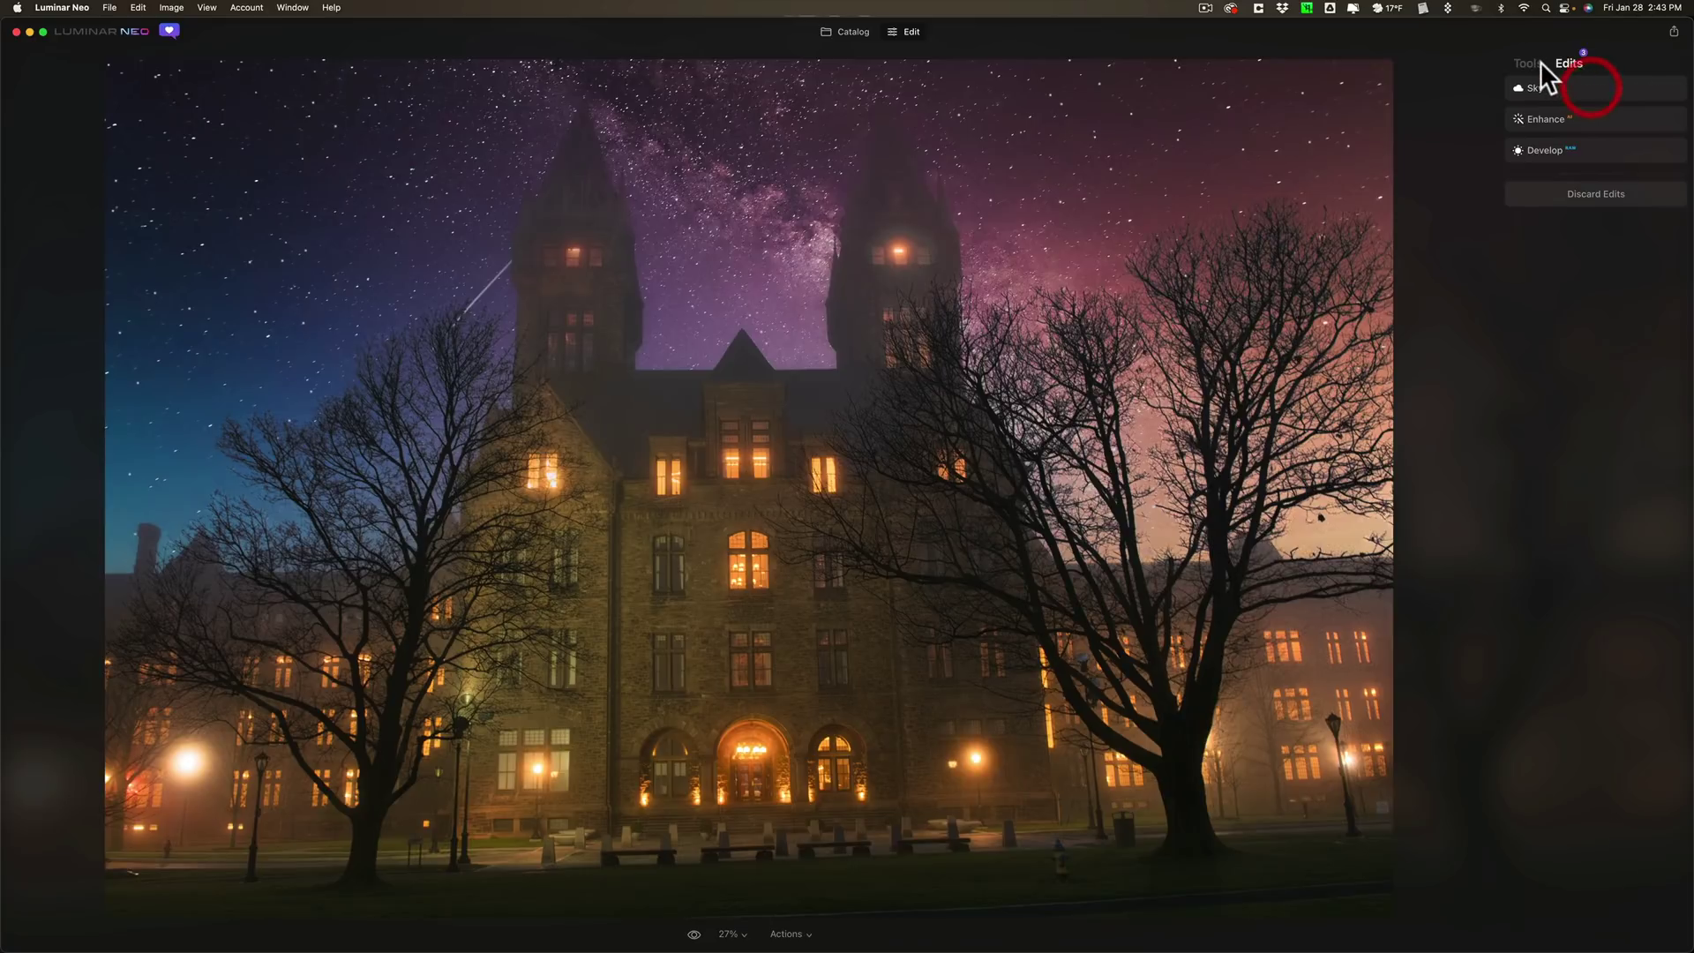
left_click(1537, 60)
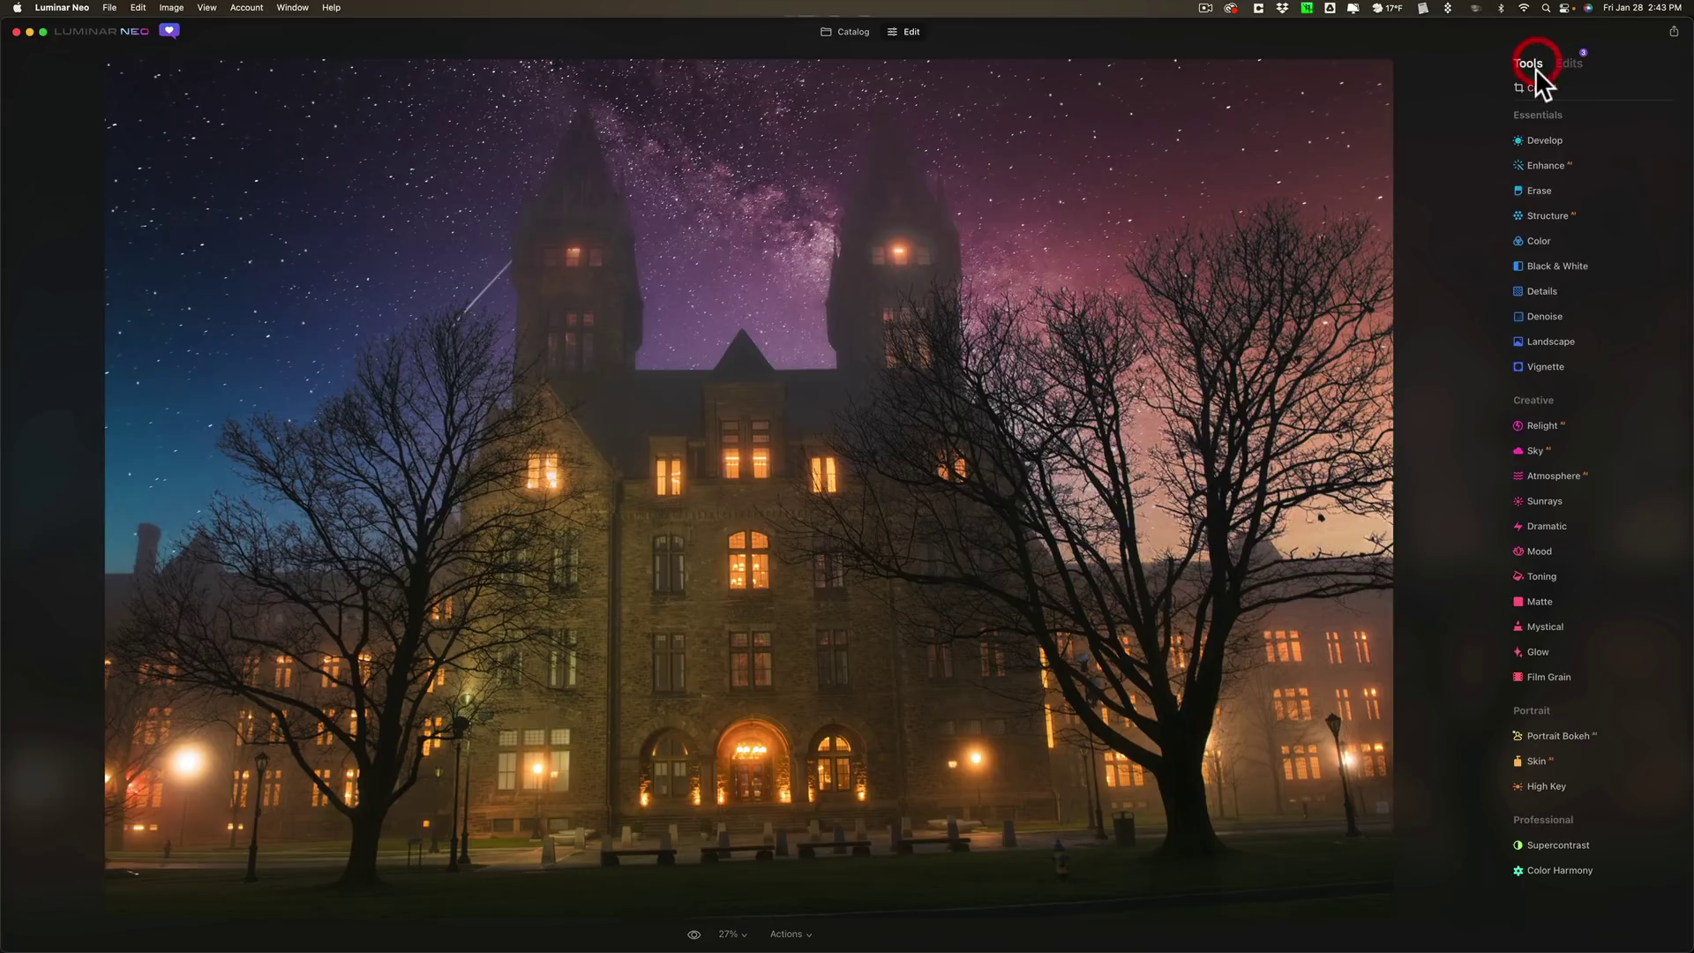
left_click(840, 30)
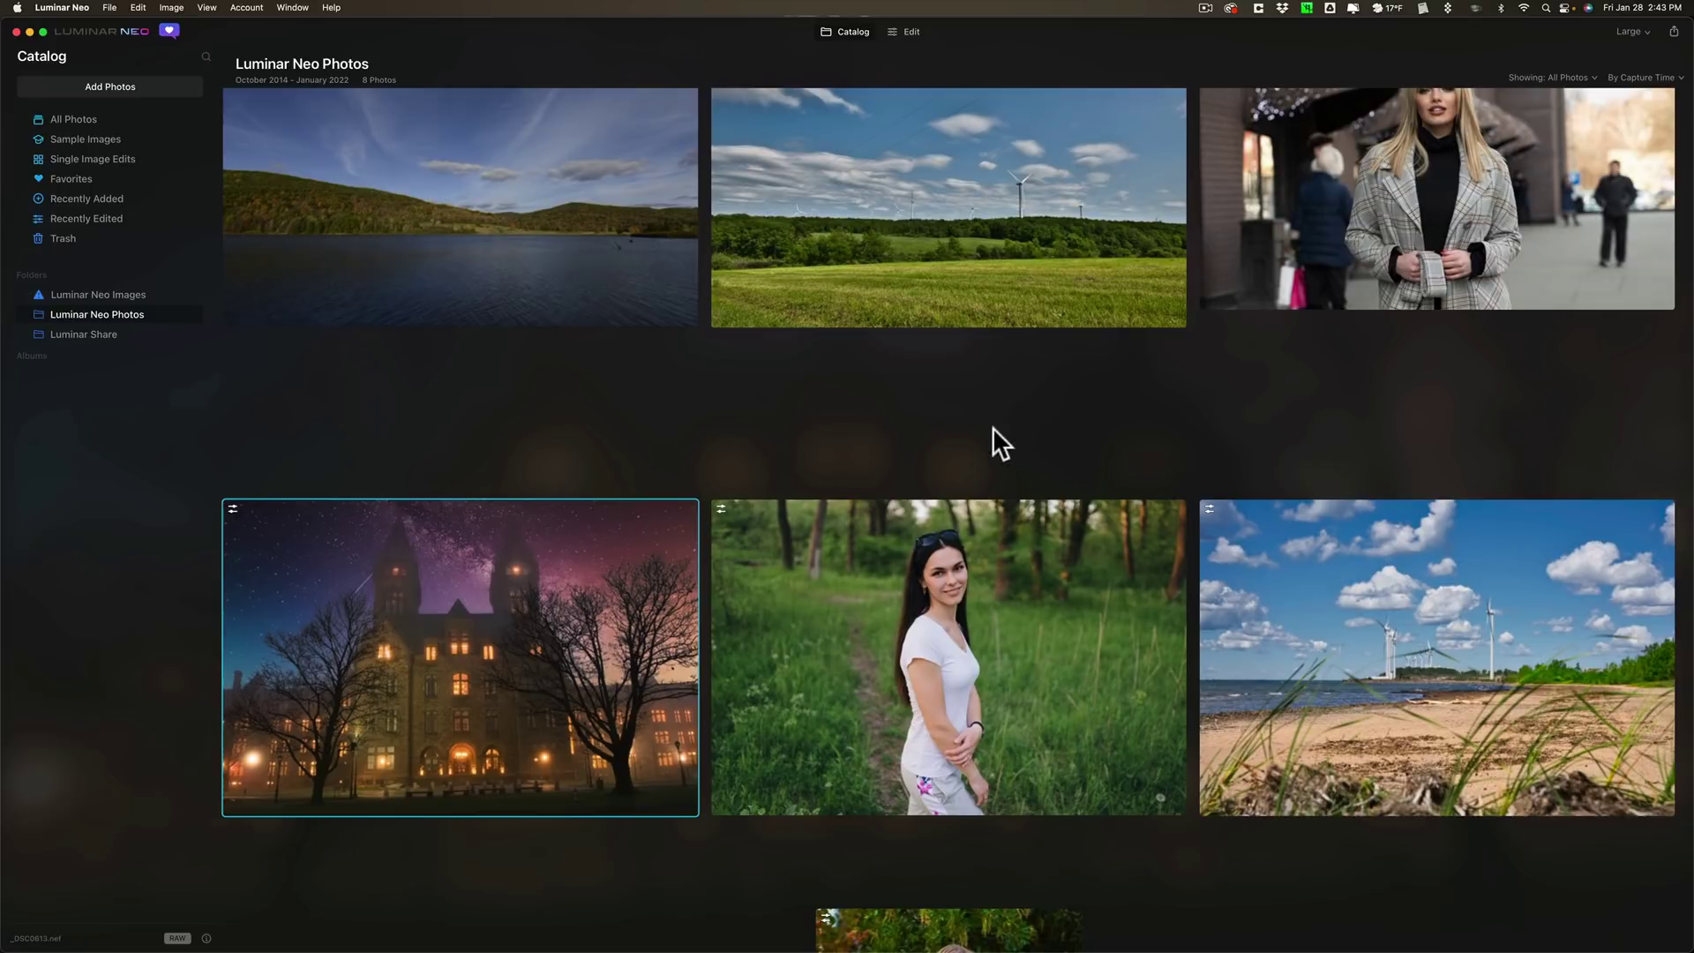
- Open the photo of the woman in the white T-shirt in the Edit view
double_click(953, 554)
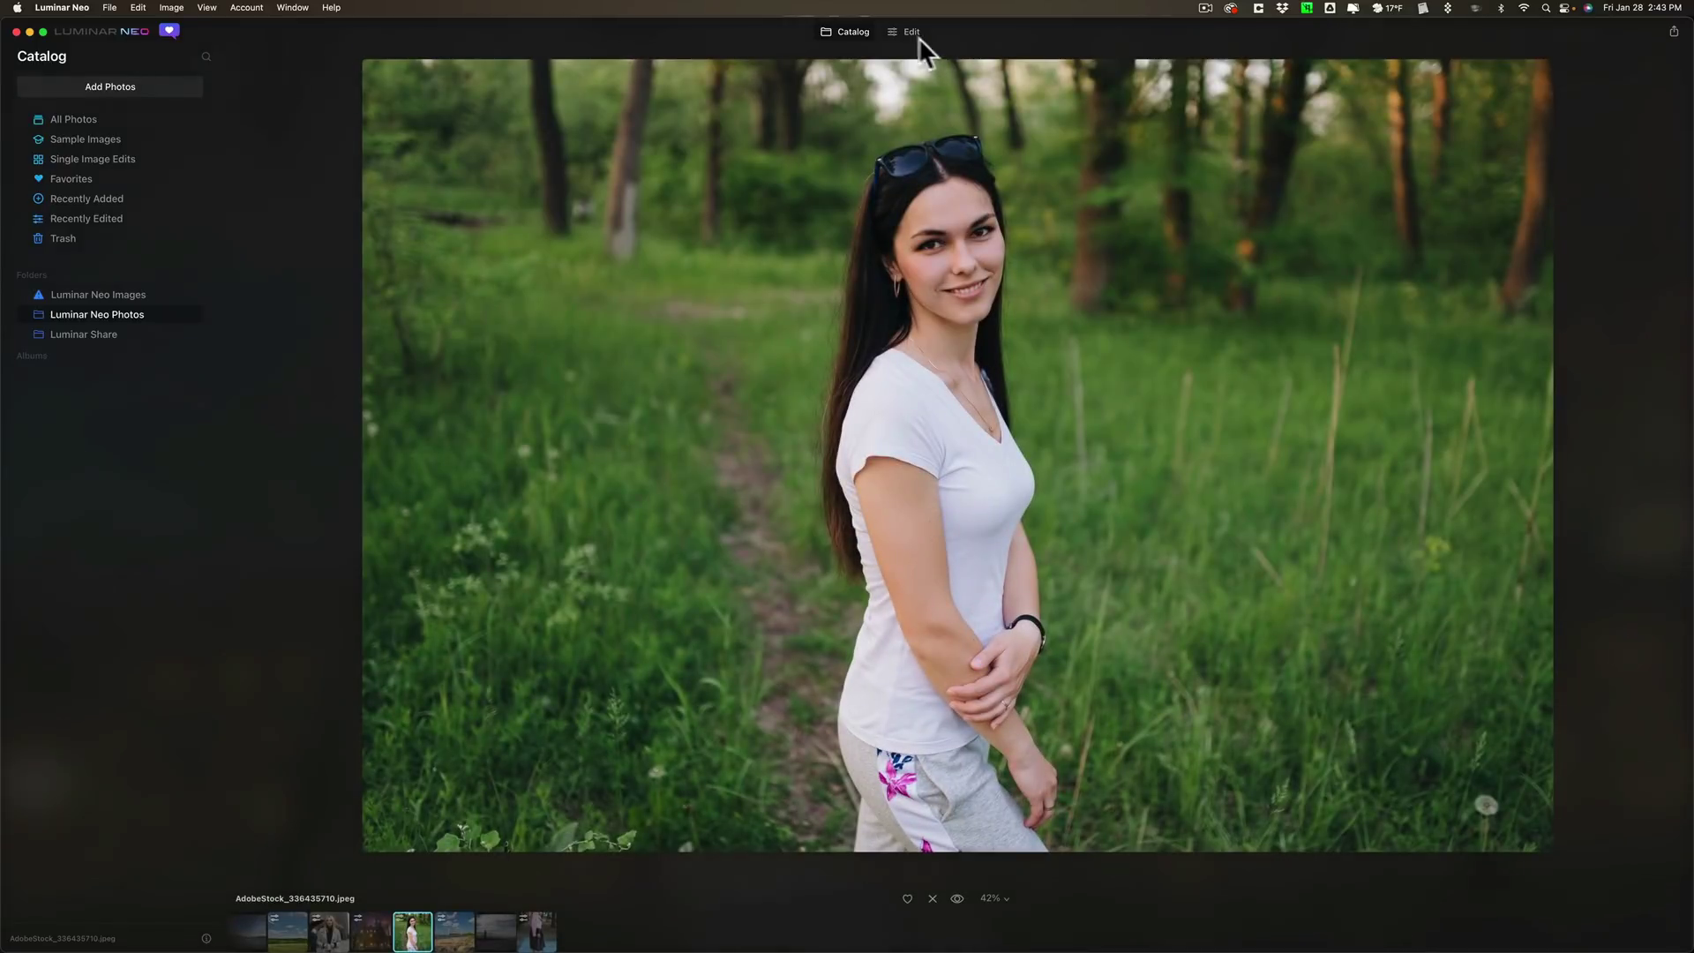
left_click(905, 32)
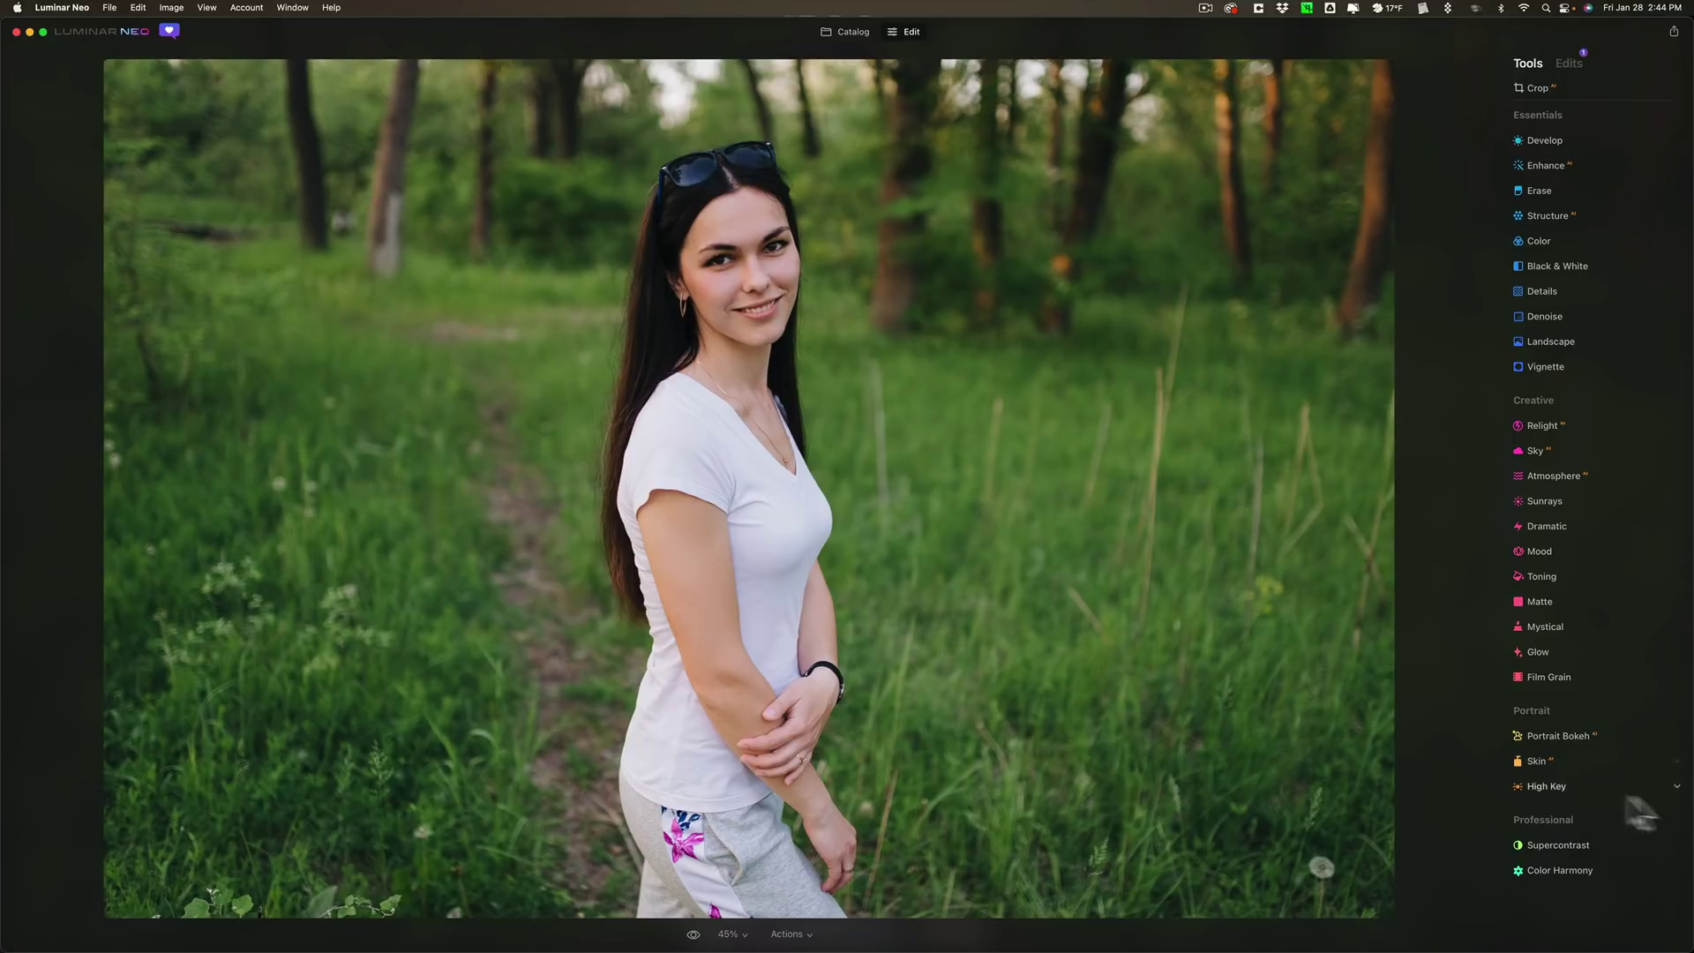
- Open Portrait Bokeh, test the Amount slider, then reset Amount to 0
left_click(1581, 734)
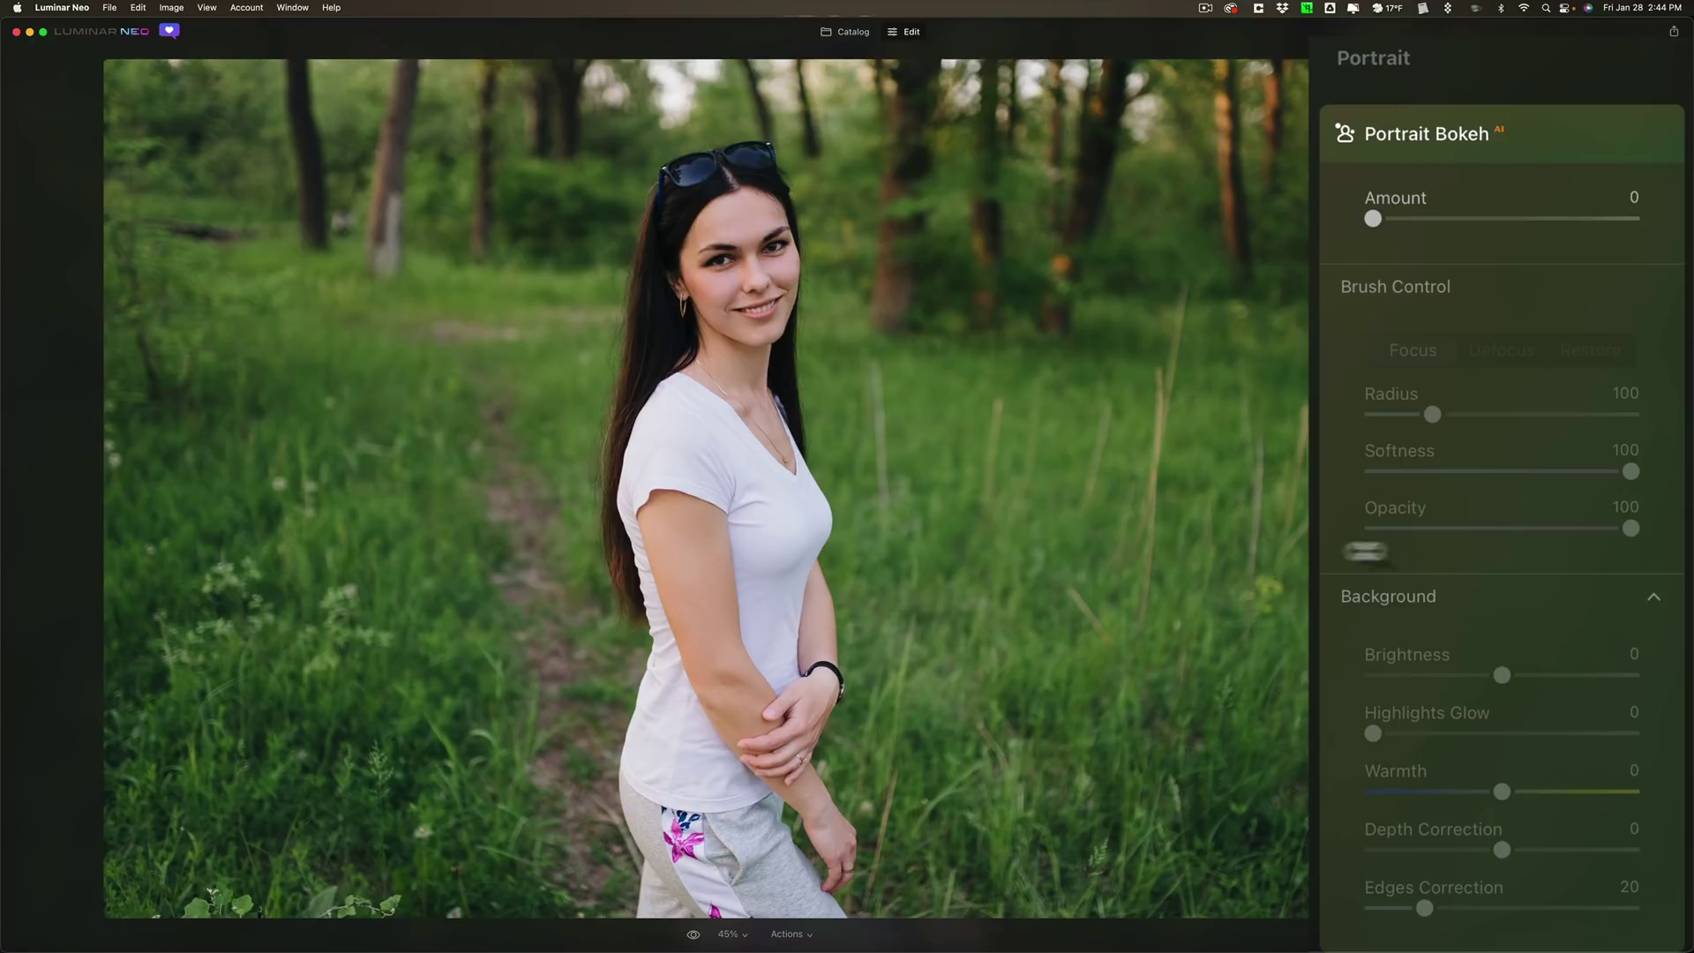
mouse_move(1373, 218)
left_mouse_down()
mouse_move(1667, 219)
mouse_move(1494, 218)
mouse_move(1628, 217)
mouse_move(1600, 212)
left_mouse_up()
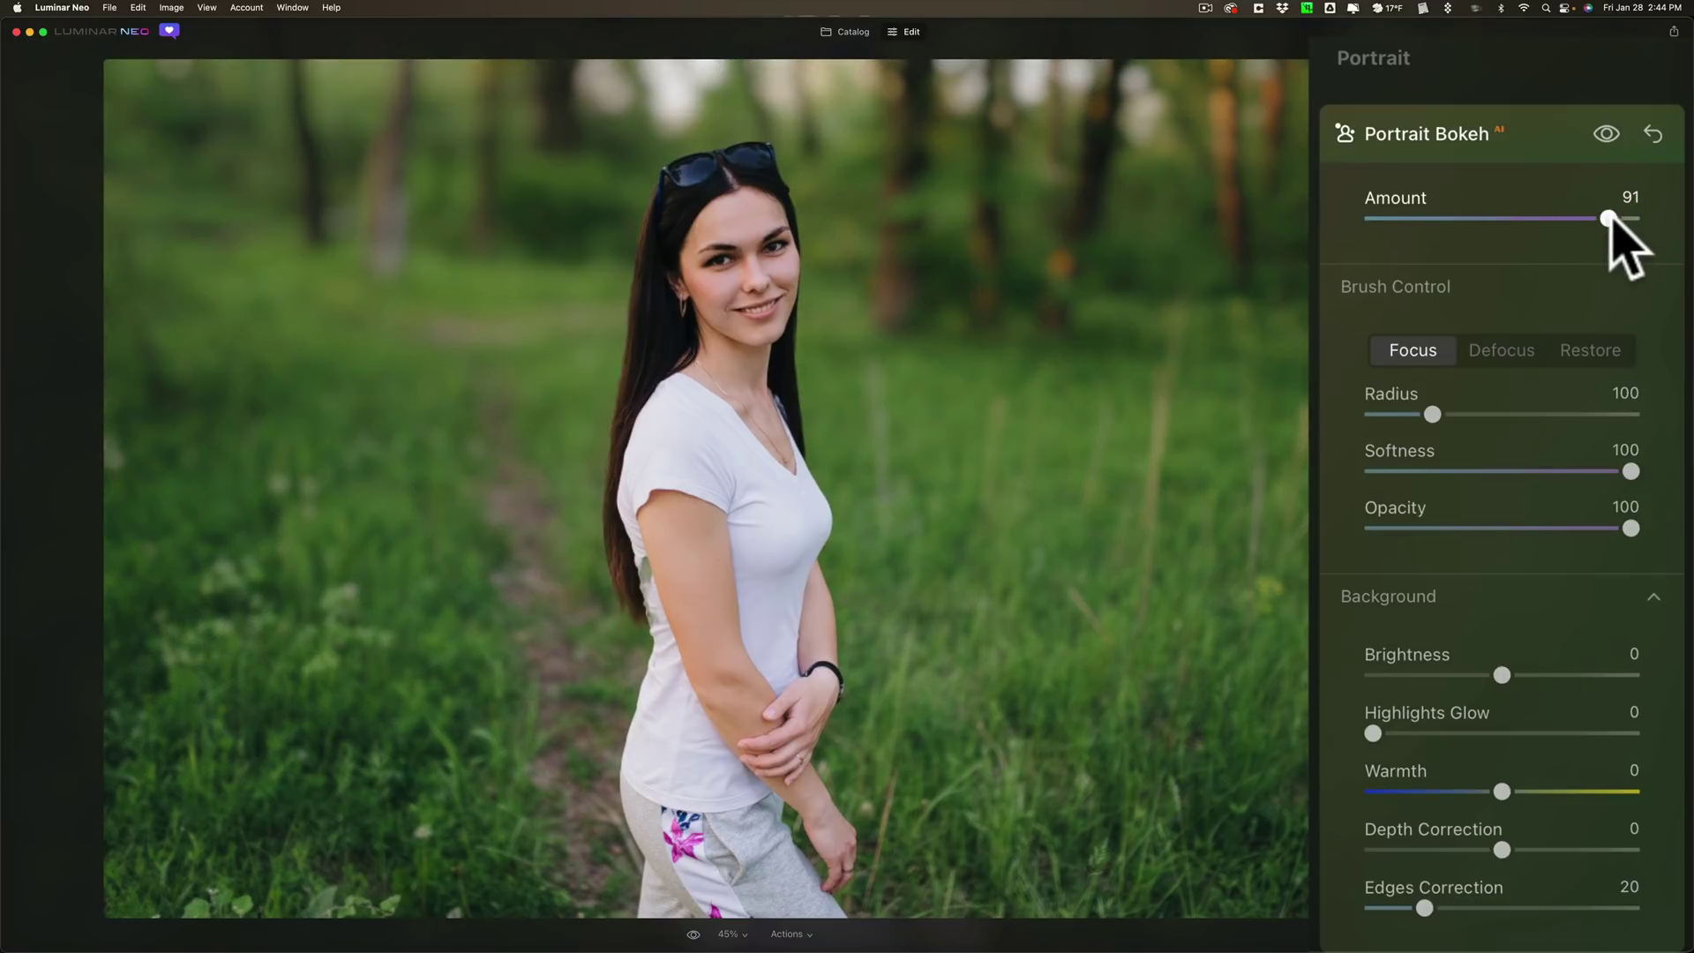
double_click(1610, 220)
left_click(1467, 589)
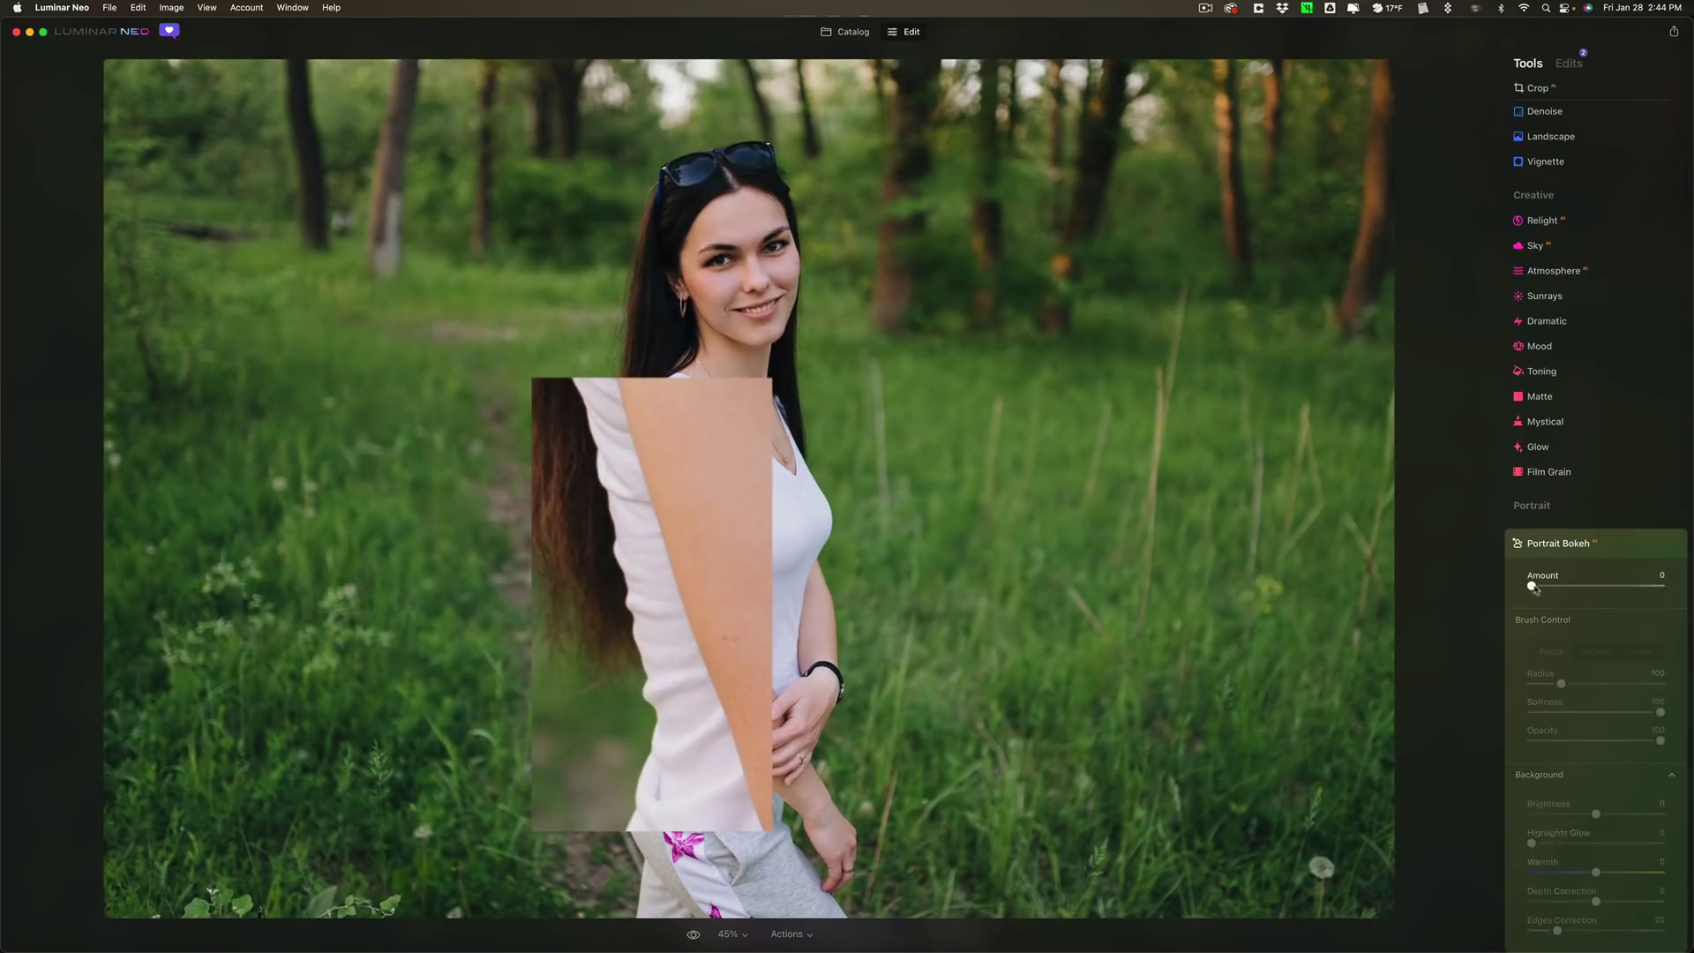
- Set bokeh Amount to 100, then paint the woman's arm sharp with a Focus brush, Radius 51, Softness 24
left_click_drag(1531, 585, 1689, 596)
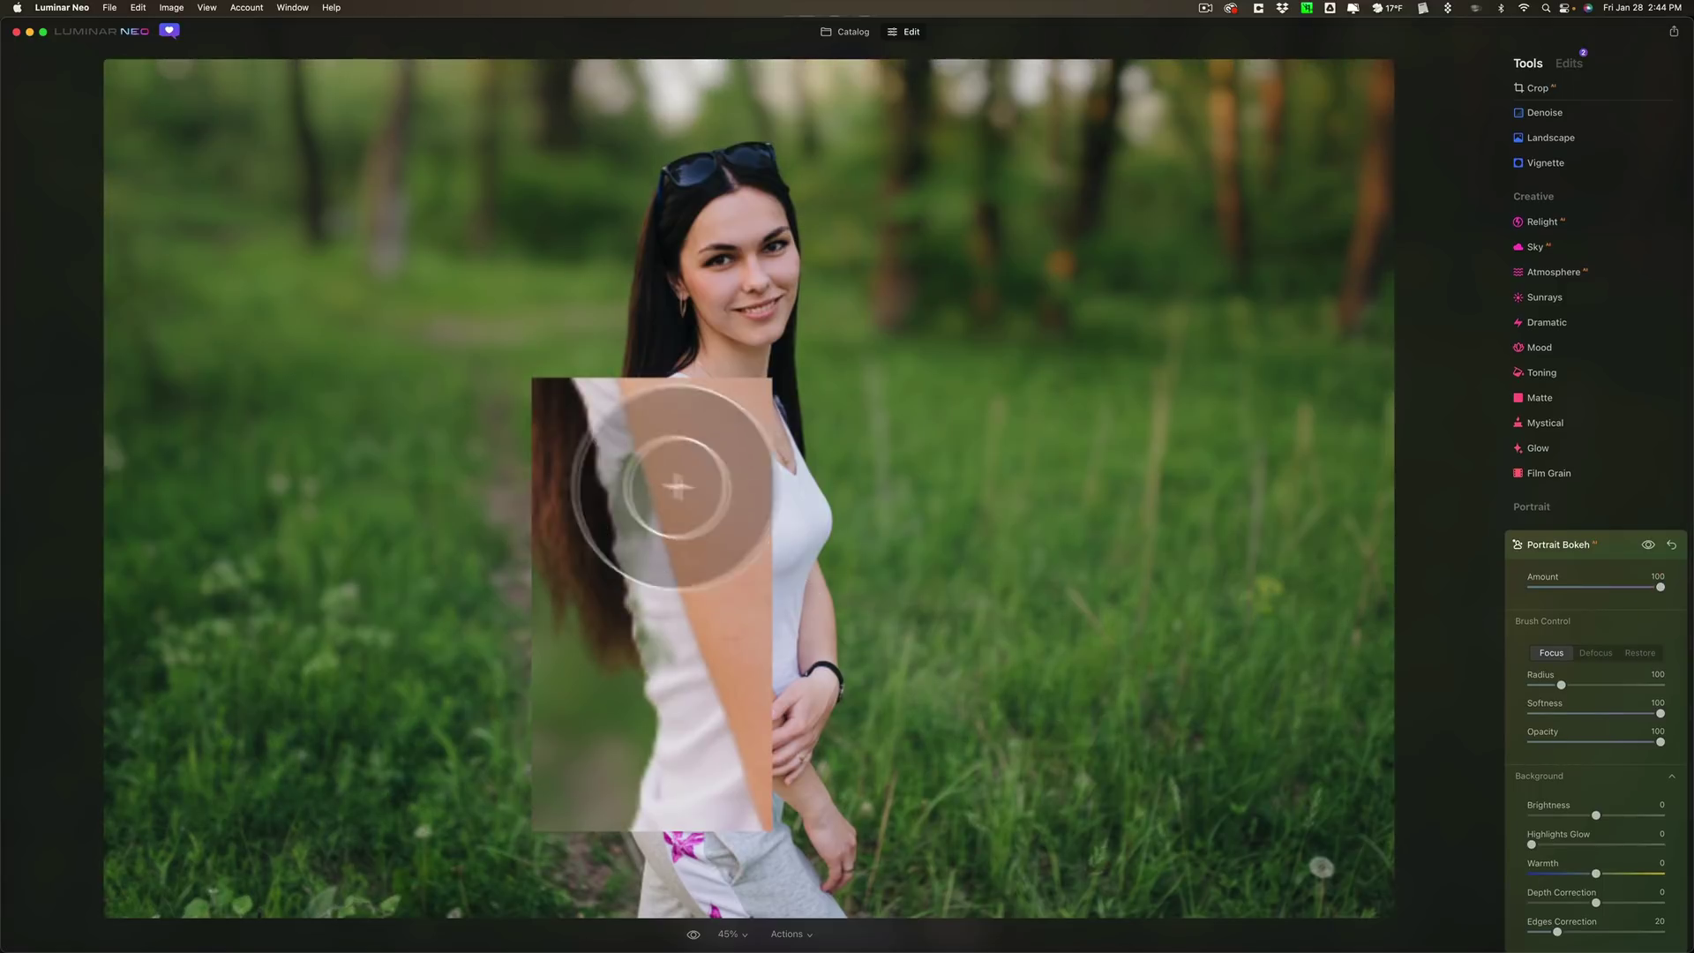
left_click_drag(635, 503, 652, 604)
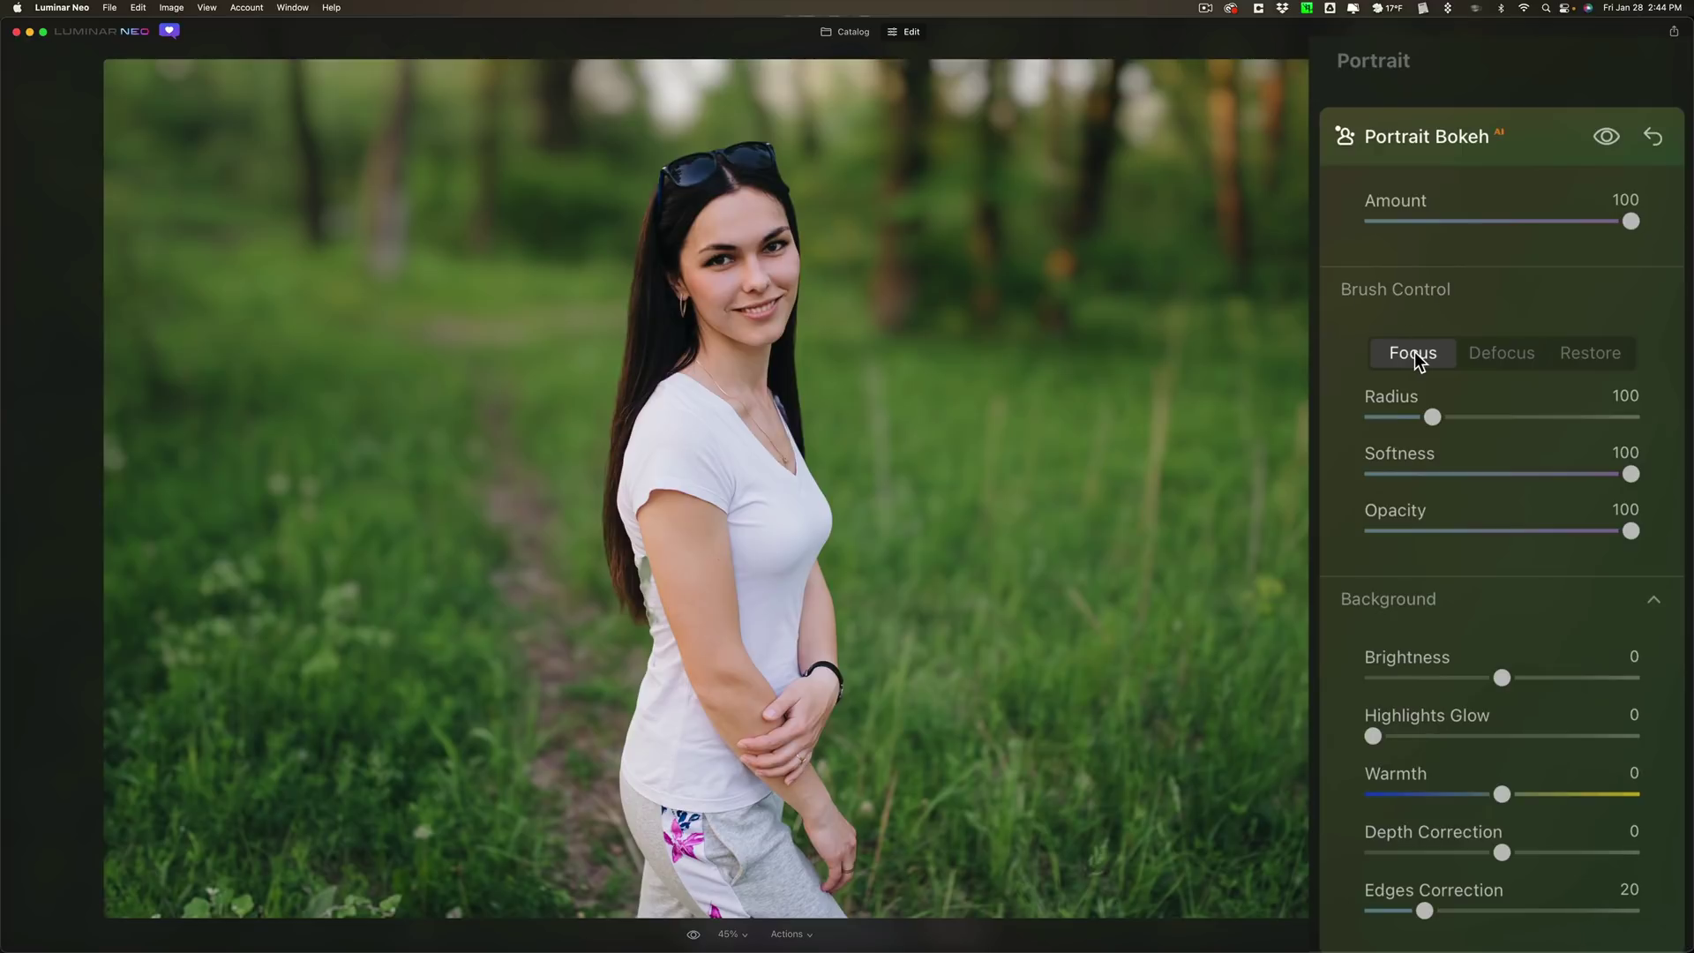
left_click(1500, 355)
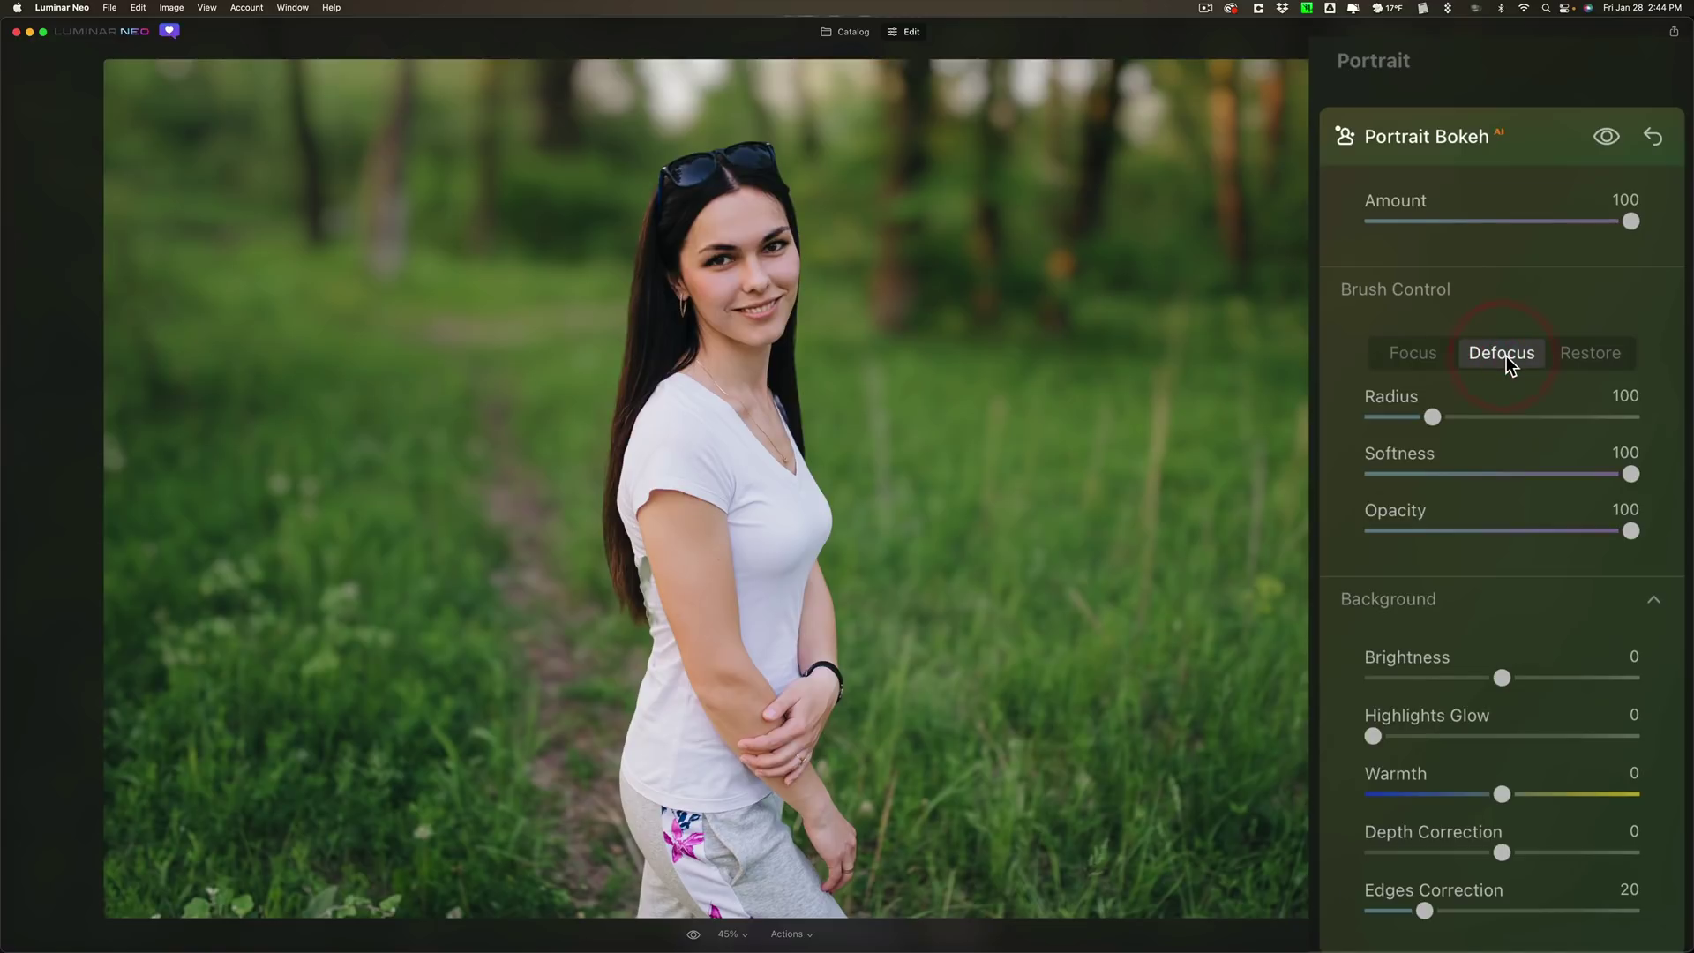
left_click(1582, 353)
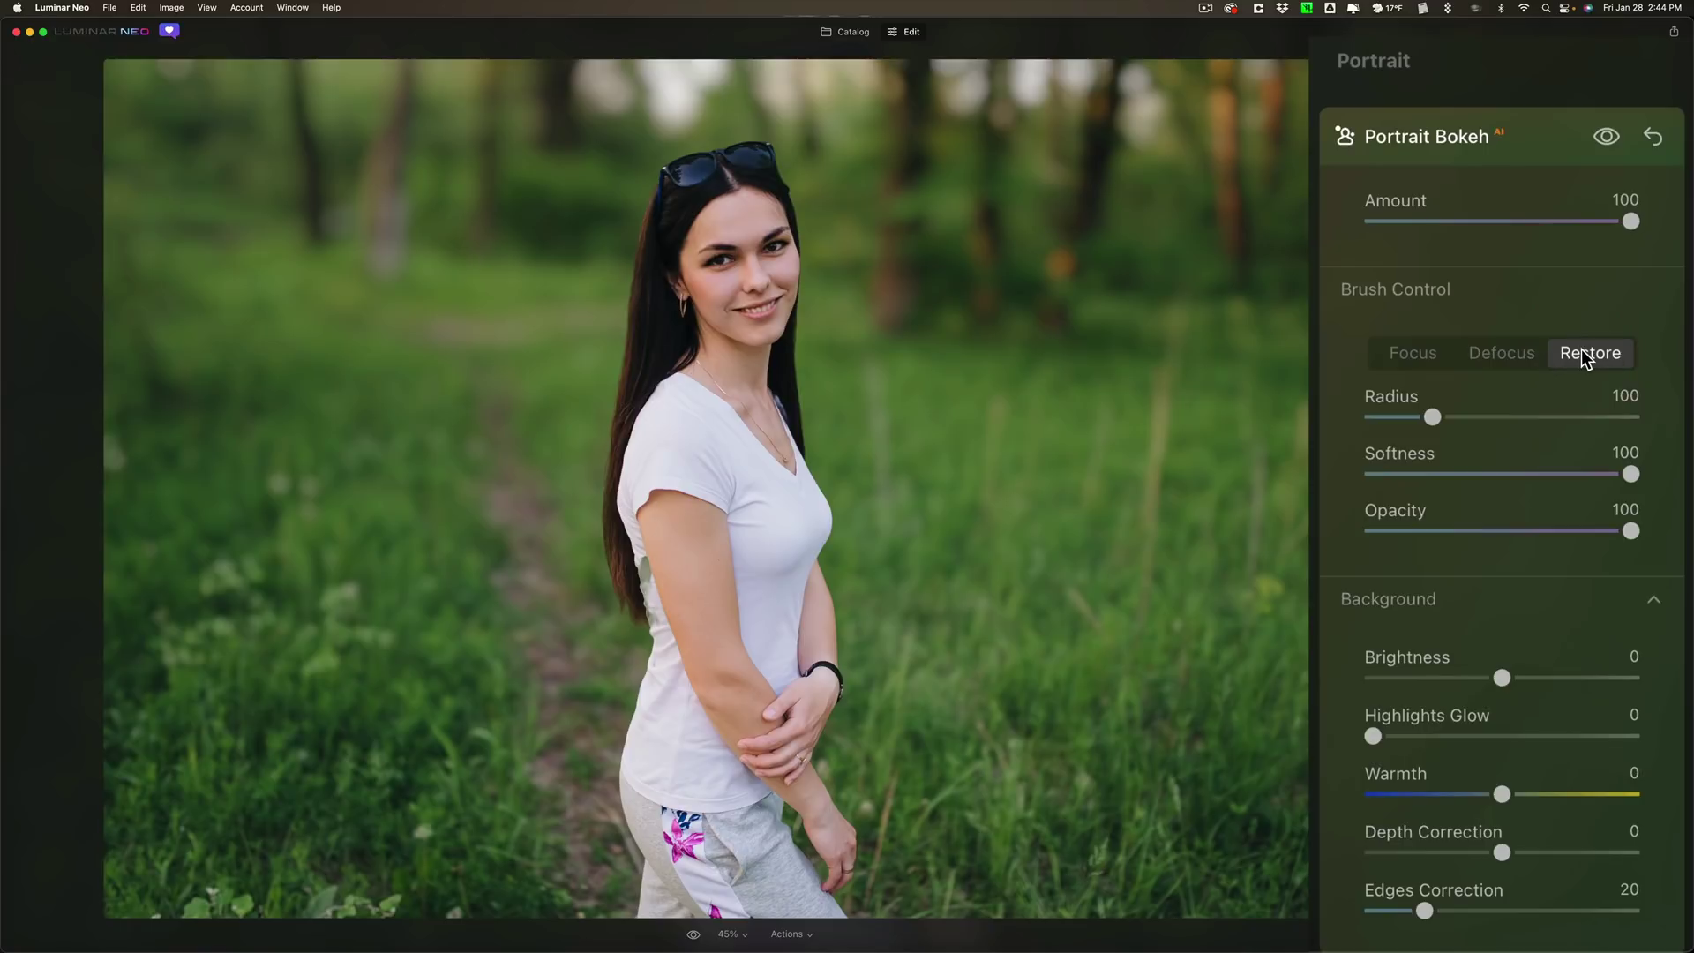
left_click(1431, 353)
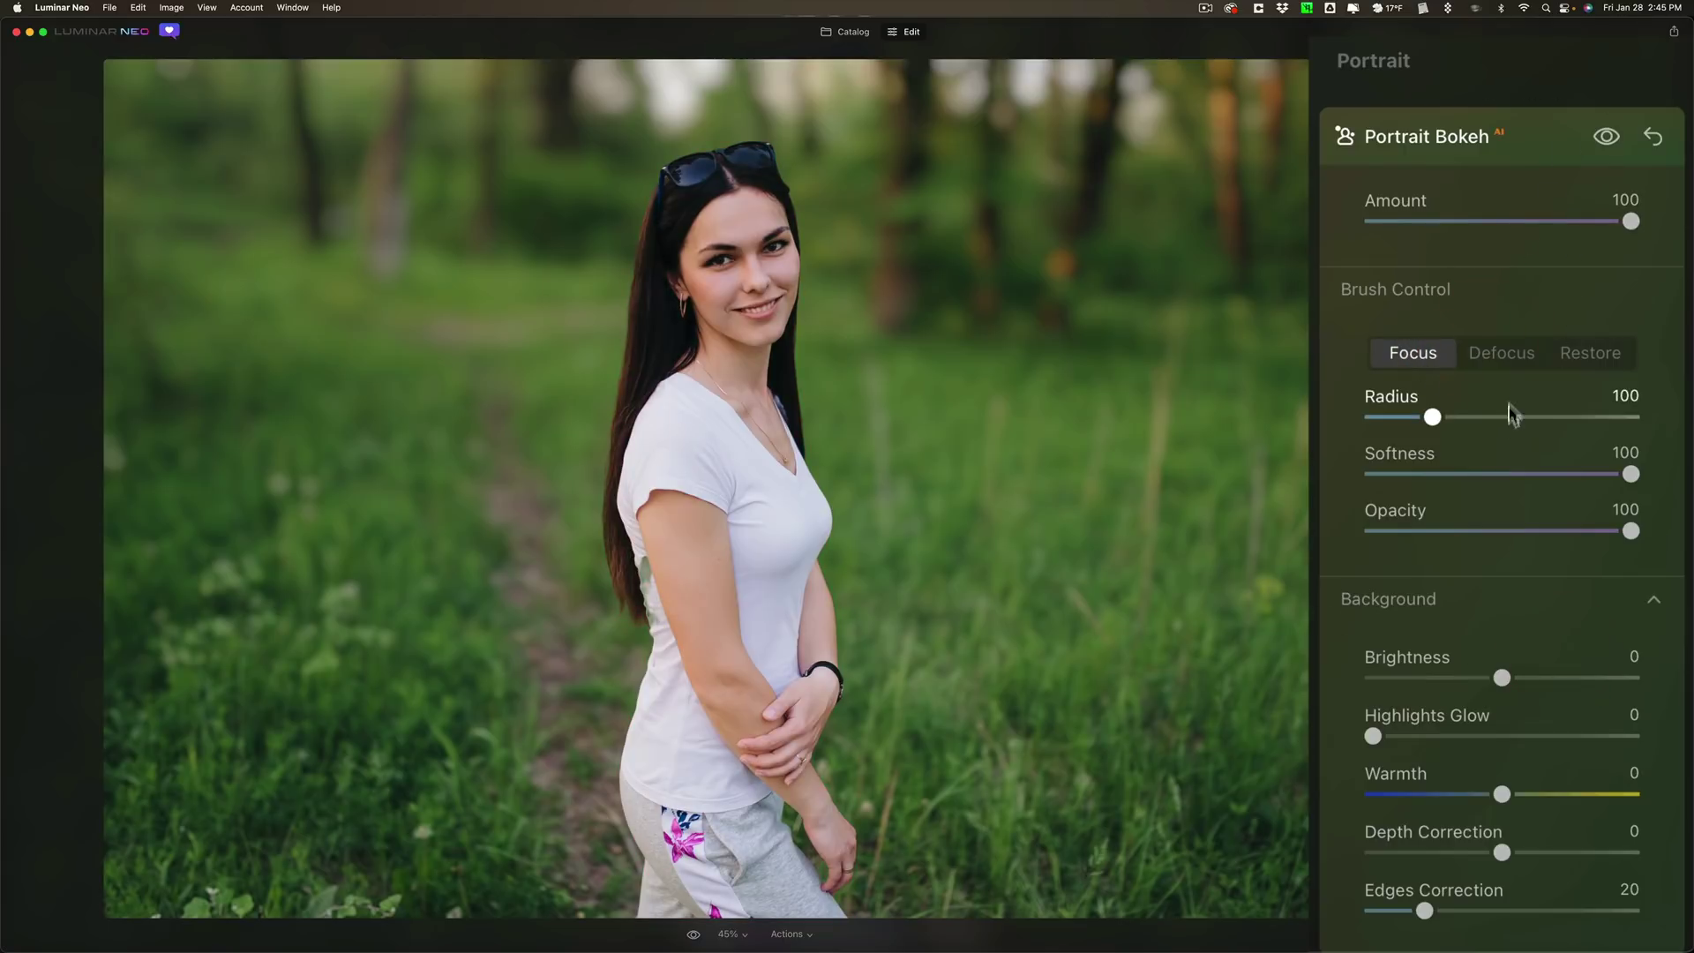
left_click_drag(1432, 417, 1400, 416)
mouse_move(1632, 472)
left_mouse_down()
mouse_move(1656, 496)
mouse_move(1456, 488)
mouse_move(1451, 508)
left_mouse_up()
mouse_move(898, 625)
left_mouse_down()
mouse_move(775, 627)
mouse_move(665, 577)
mouse_move(668, 629)
mouse_move(658, 571)
mouse_move(673, 628)
left_mouse_up()
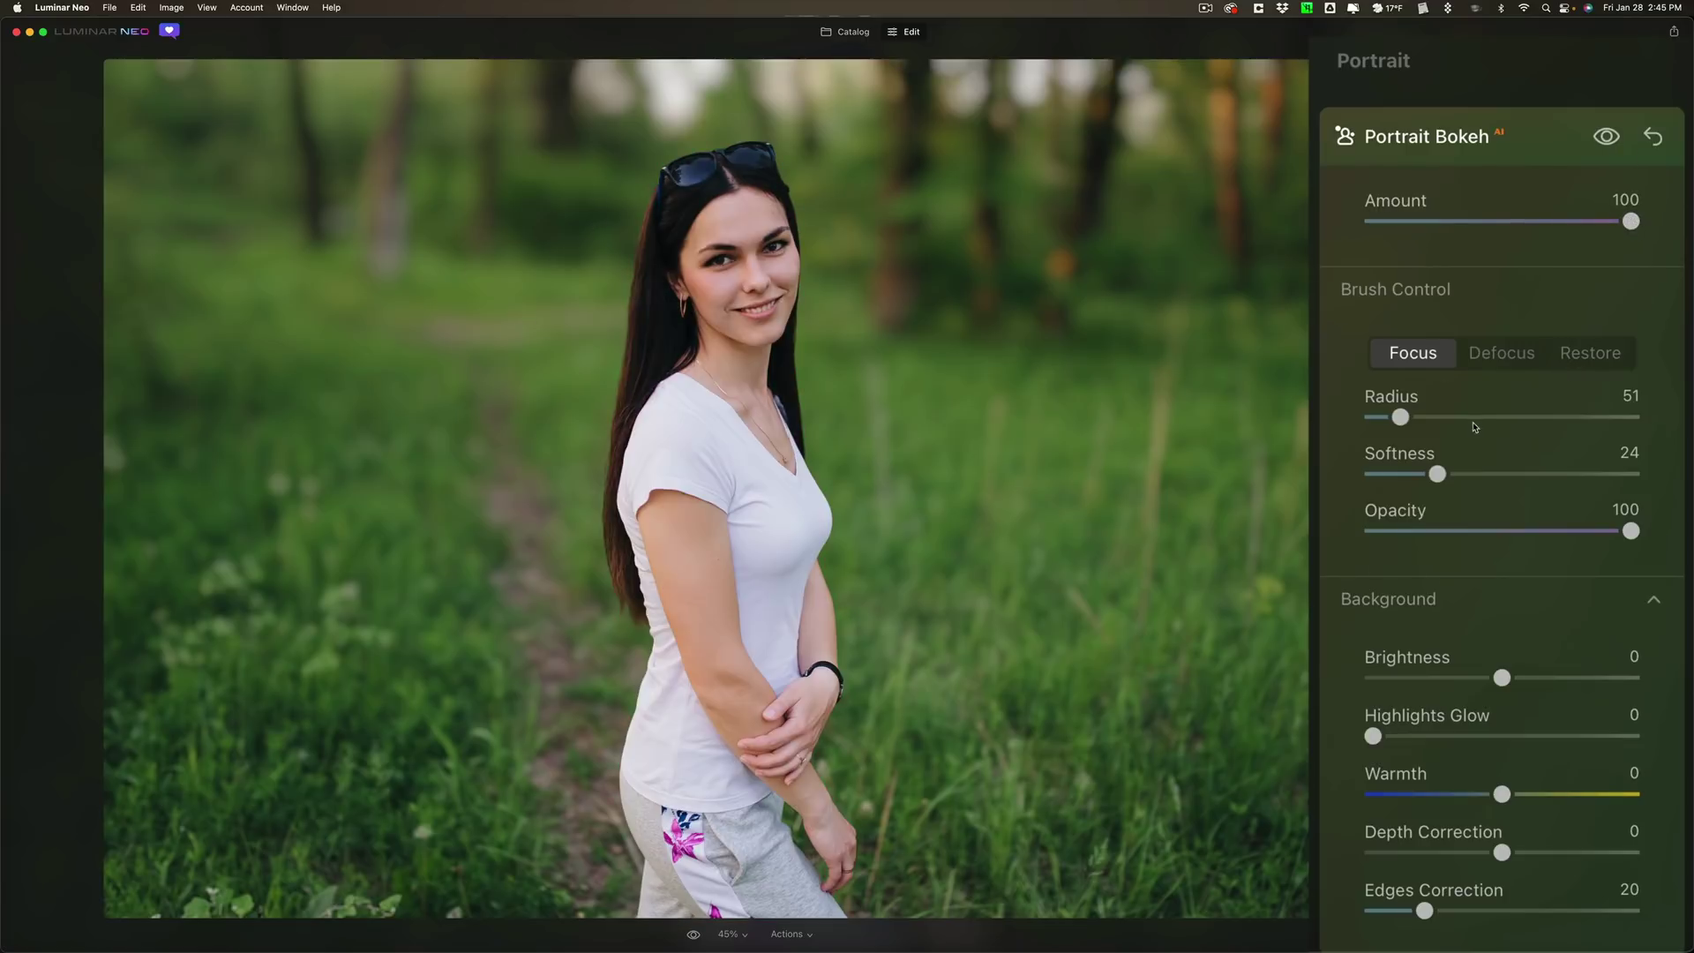
- Compare the blurred result against the original, ending with the bokeh visible
left_click(1605, 136)
left_click(1604, 138)
left_click(1605, 139)
left_click(1605, 138)
left_click(1605, 139)
left_click(1598, 138)
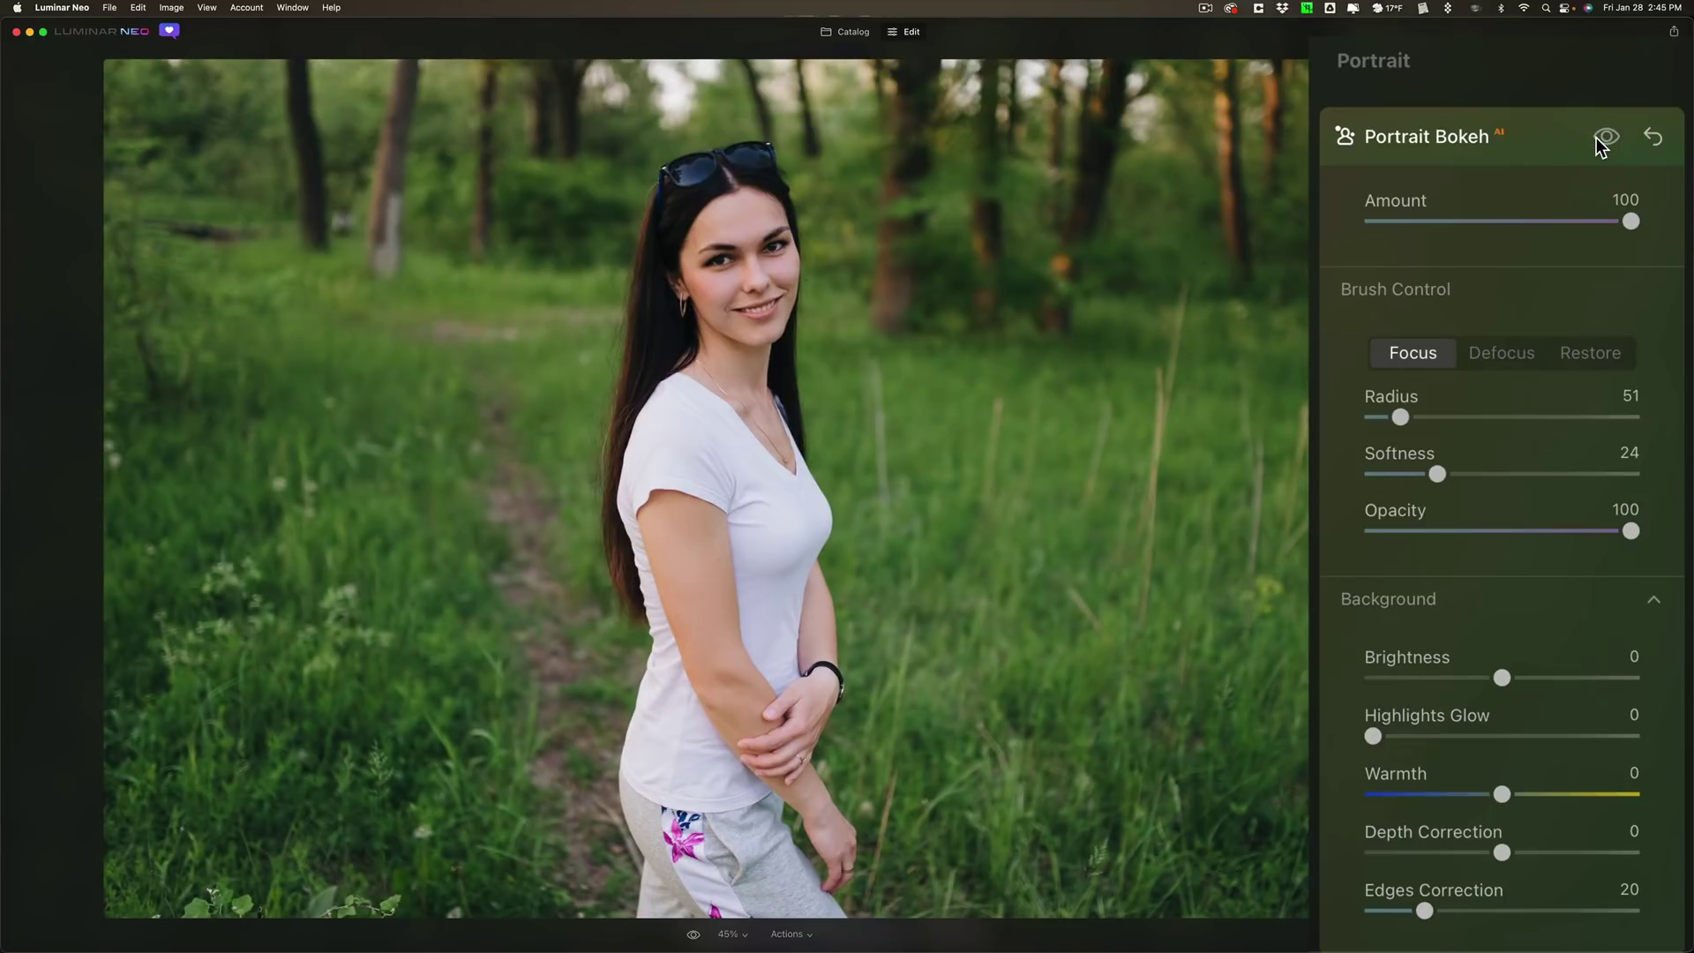
left_click(1598, 138)
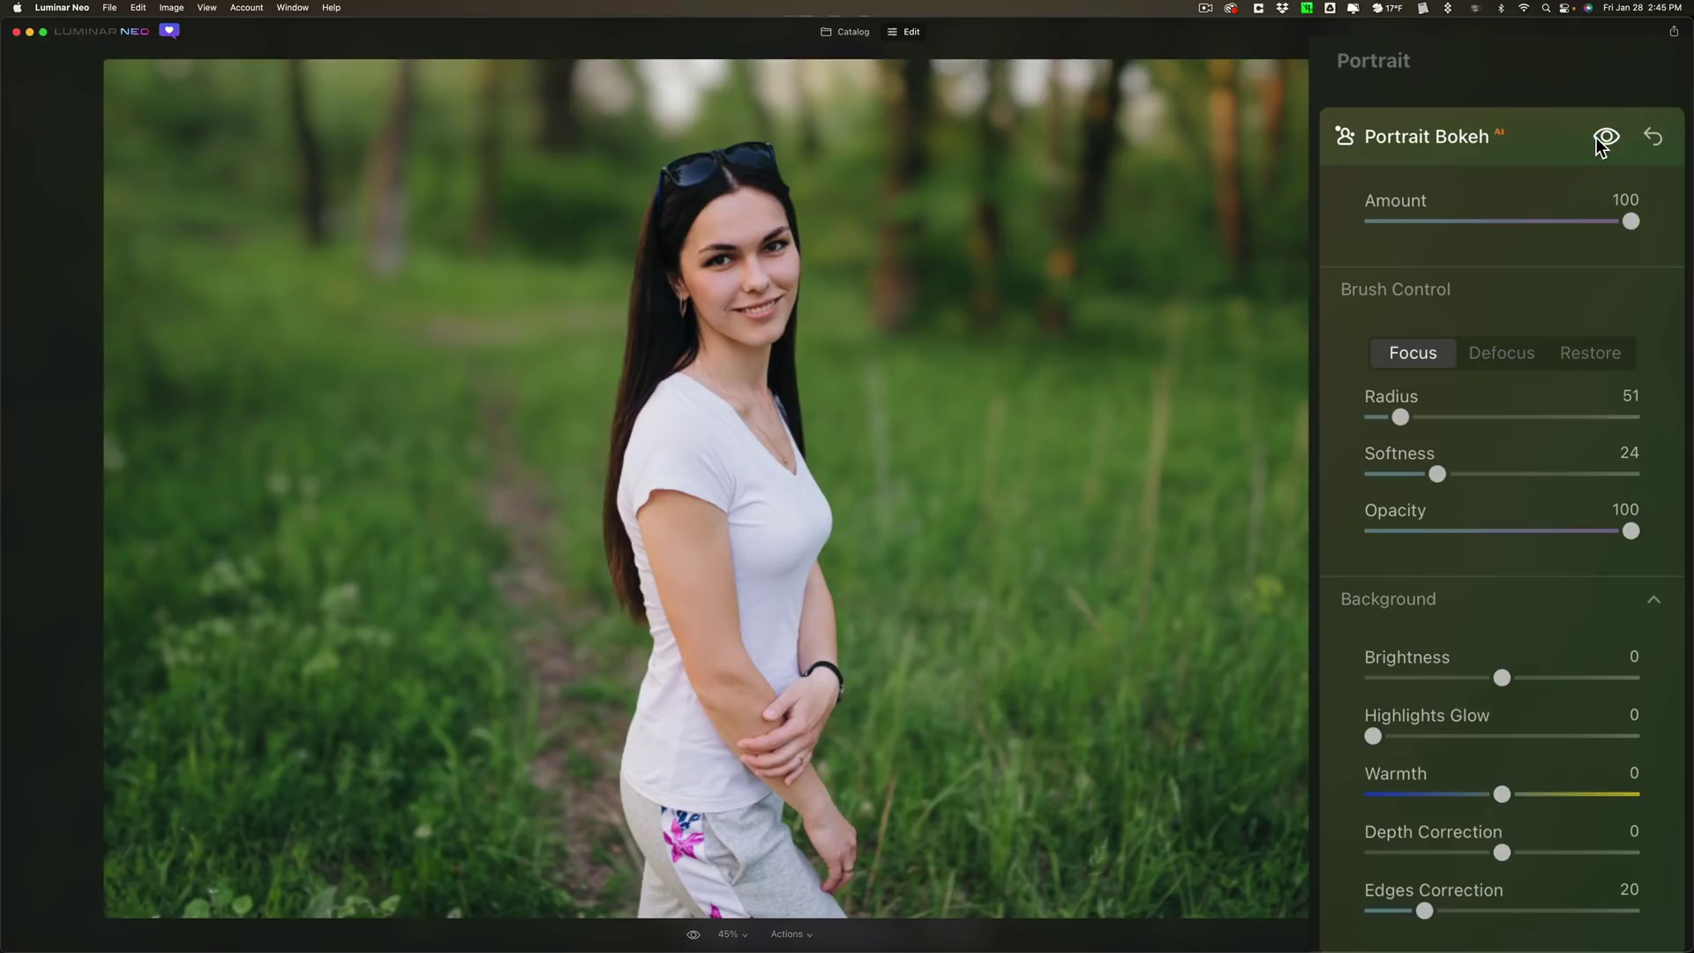
left_click(1598, 140)
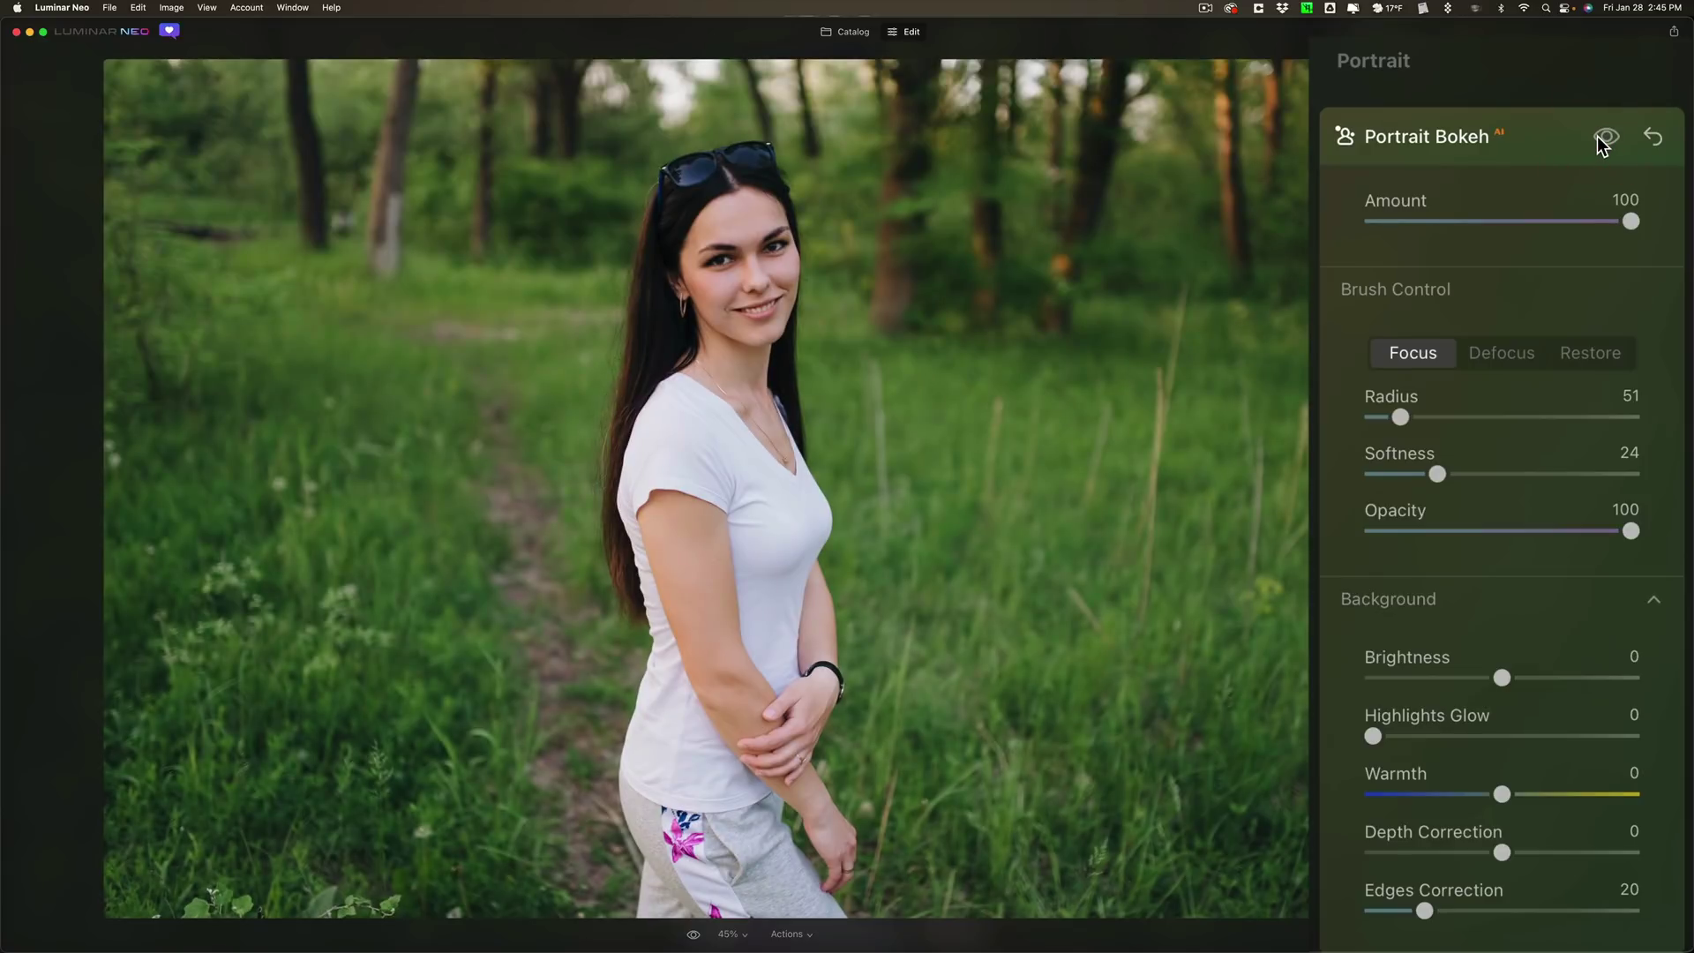
left_click(1599, 141)
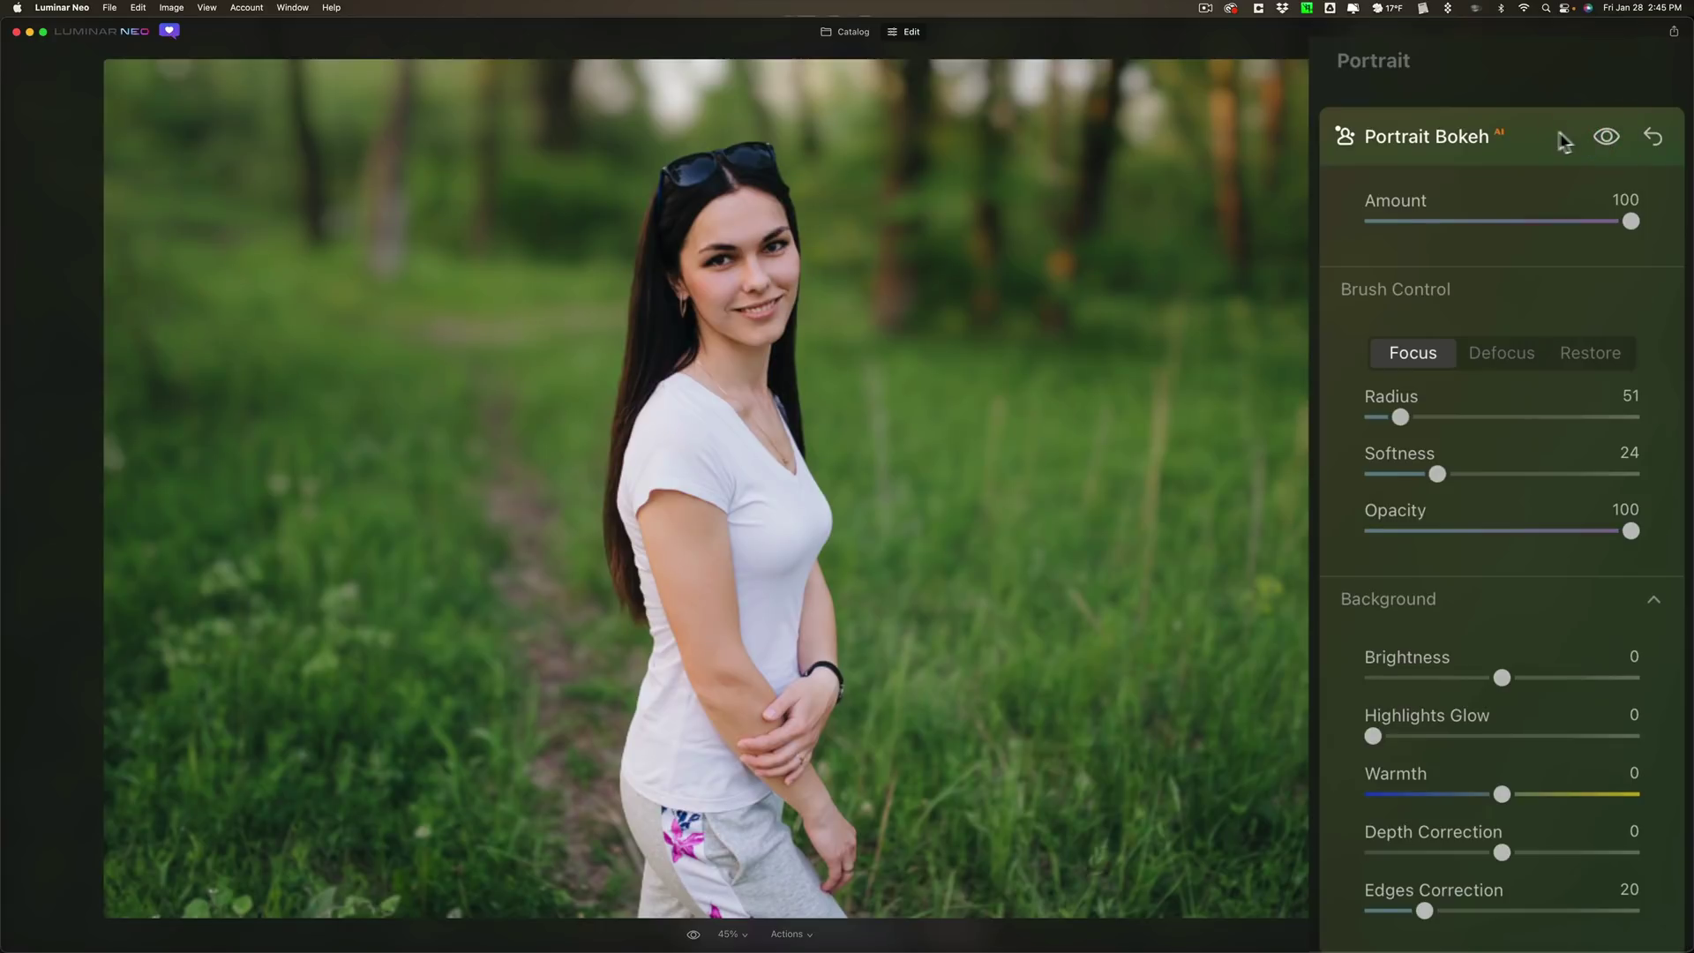
- Set the bokeh background Brightness to -89, Highlights Glow to 87 and Warmth to -60
scroll(1555, 132, "down", 5)
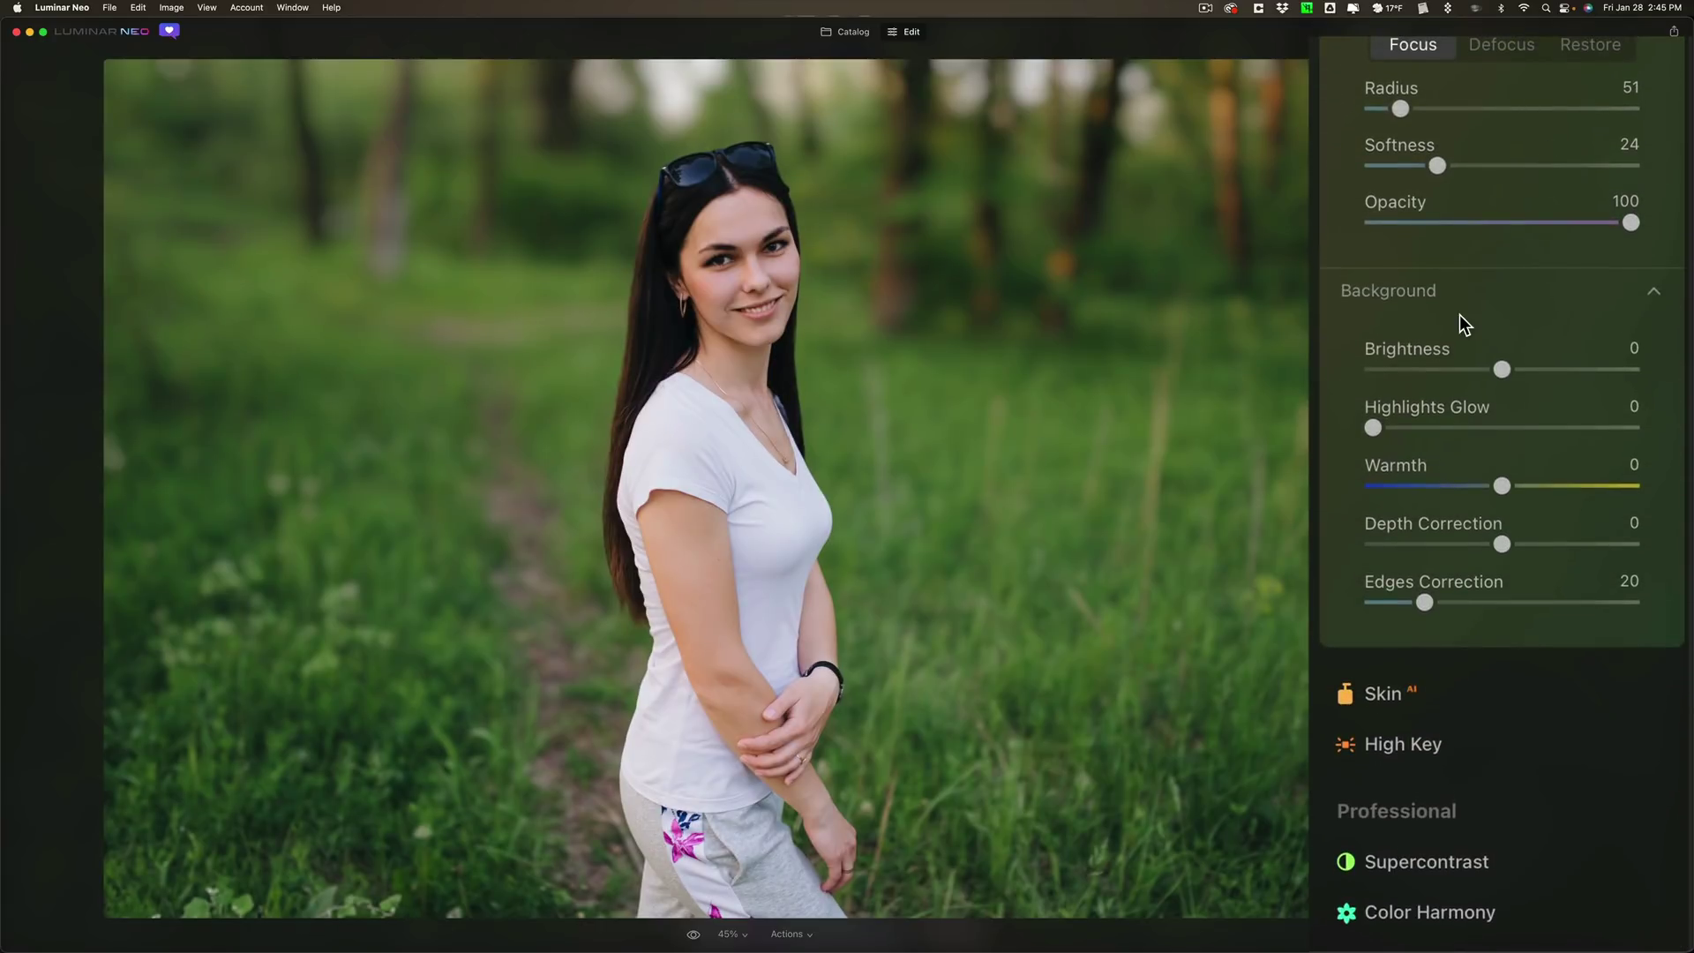
left_click_drag(1502, 367, 1416, 370)
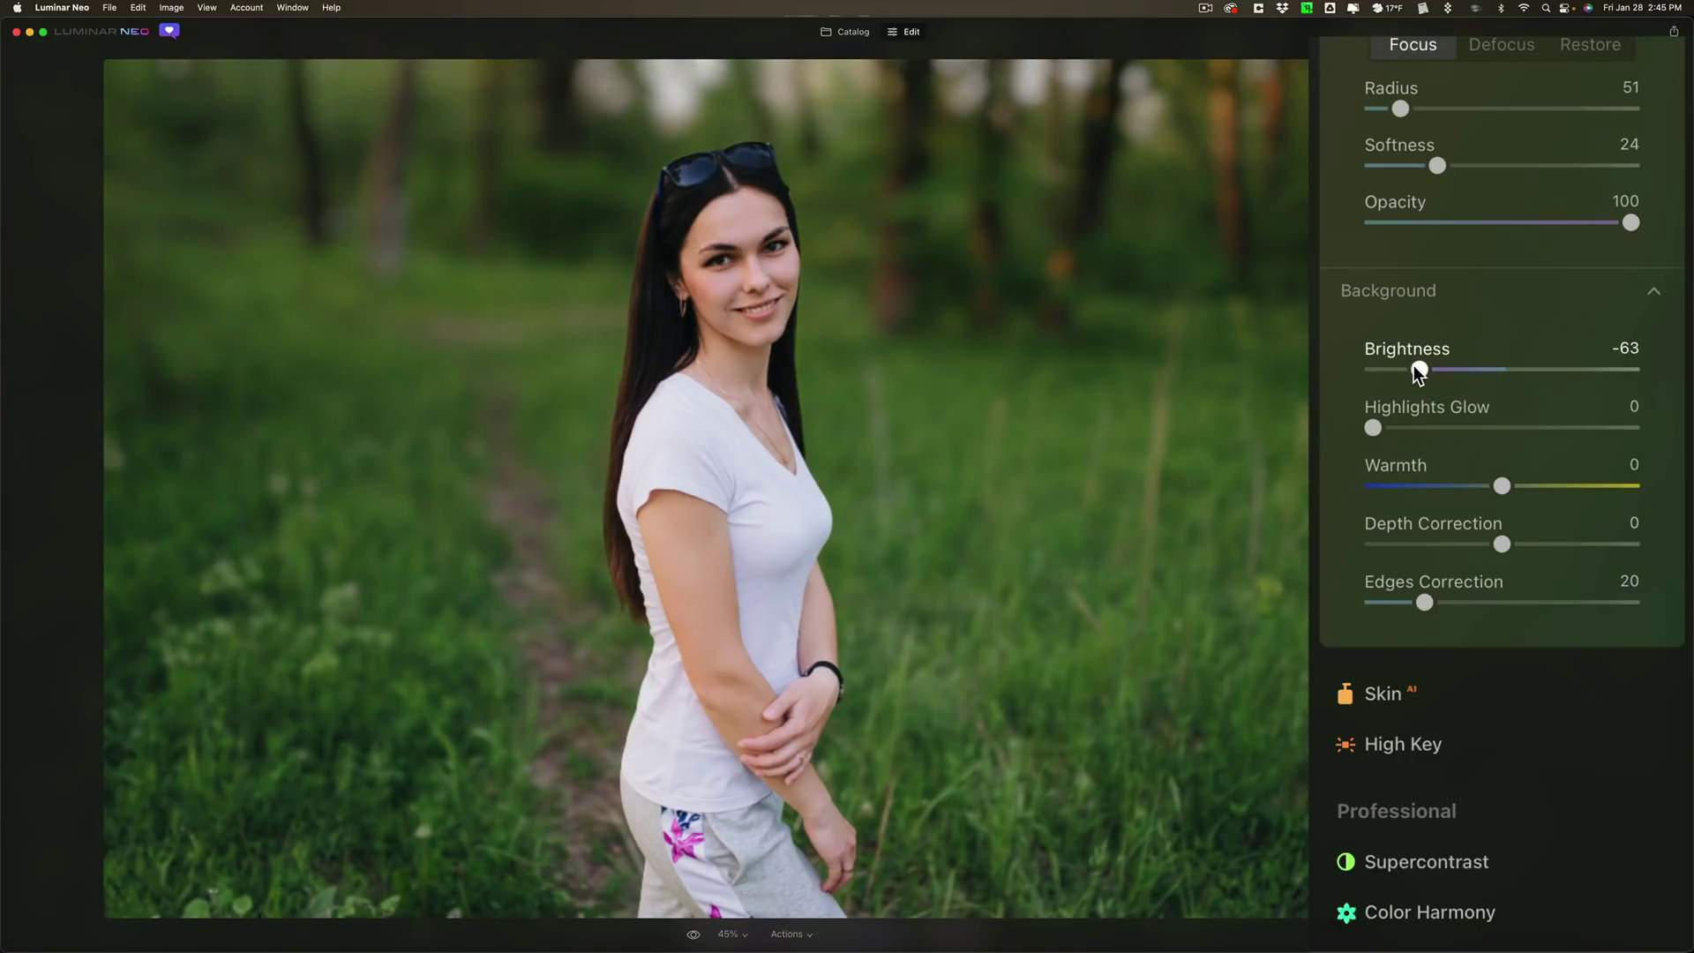
left_click_drag(1415, 371, 1415, 371)
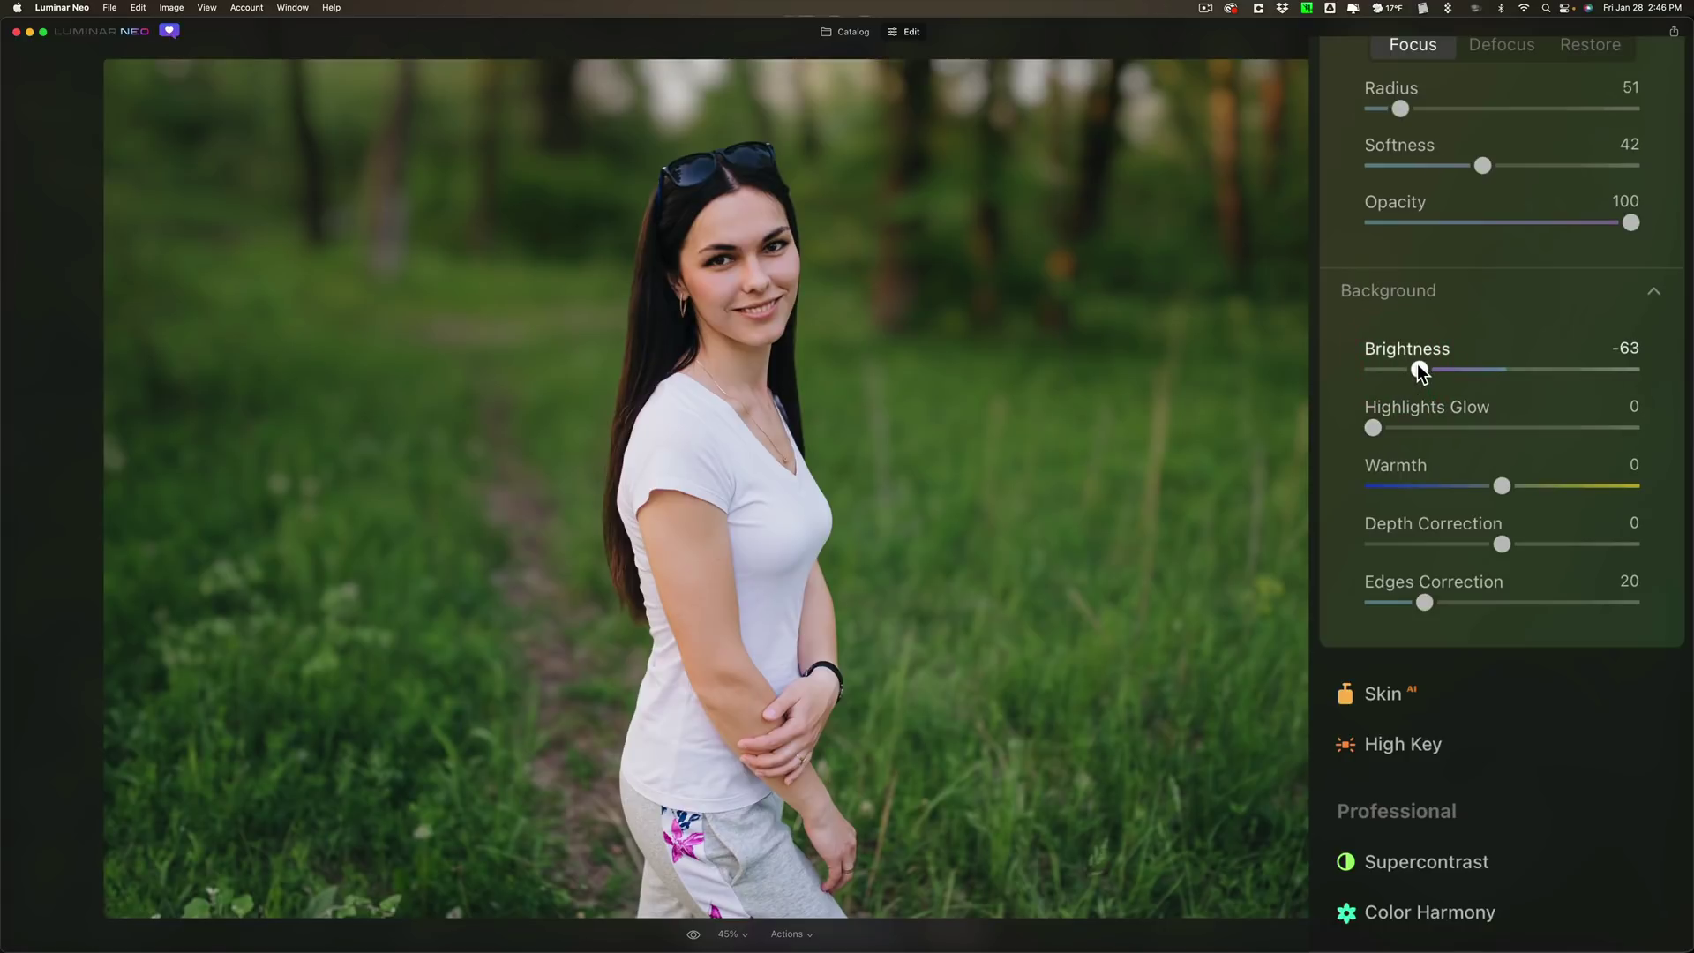
left_click_drag(1419, 371, 1382, 367)
left_click_drag(1366, 429, 1569, 433)
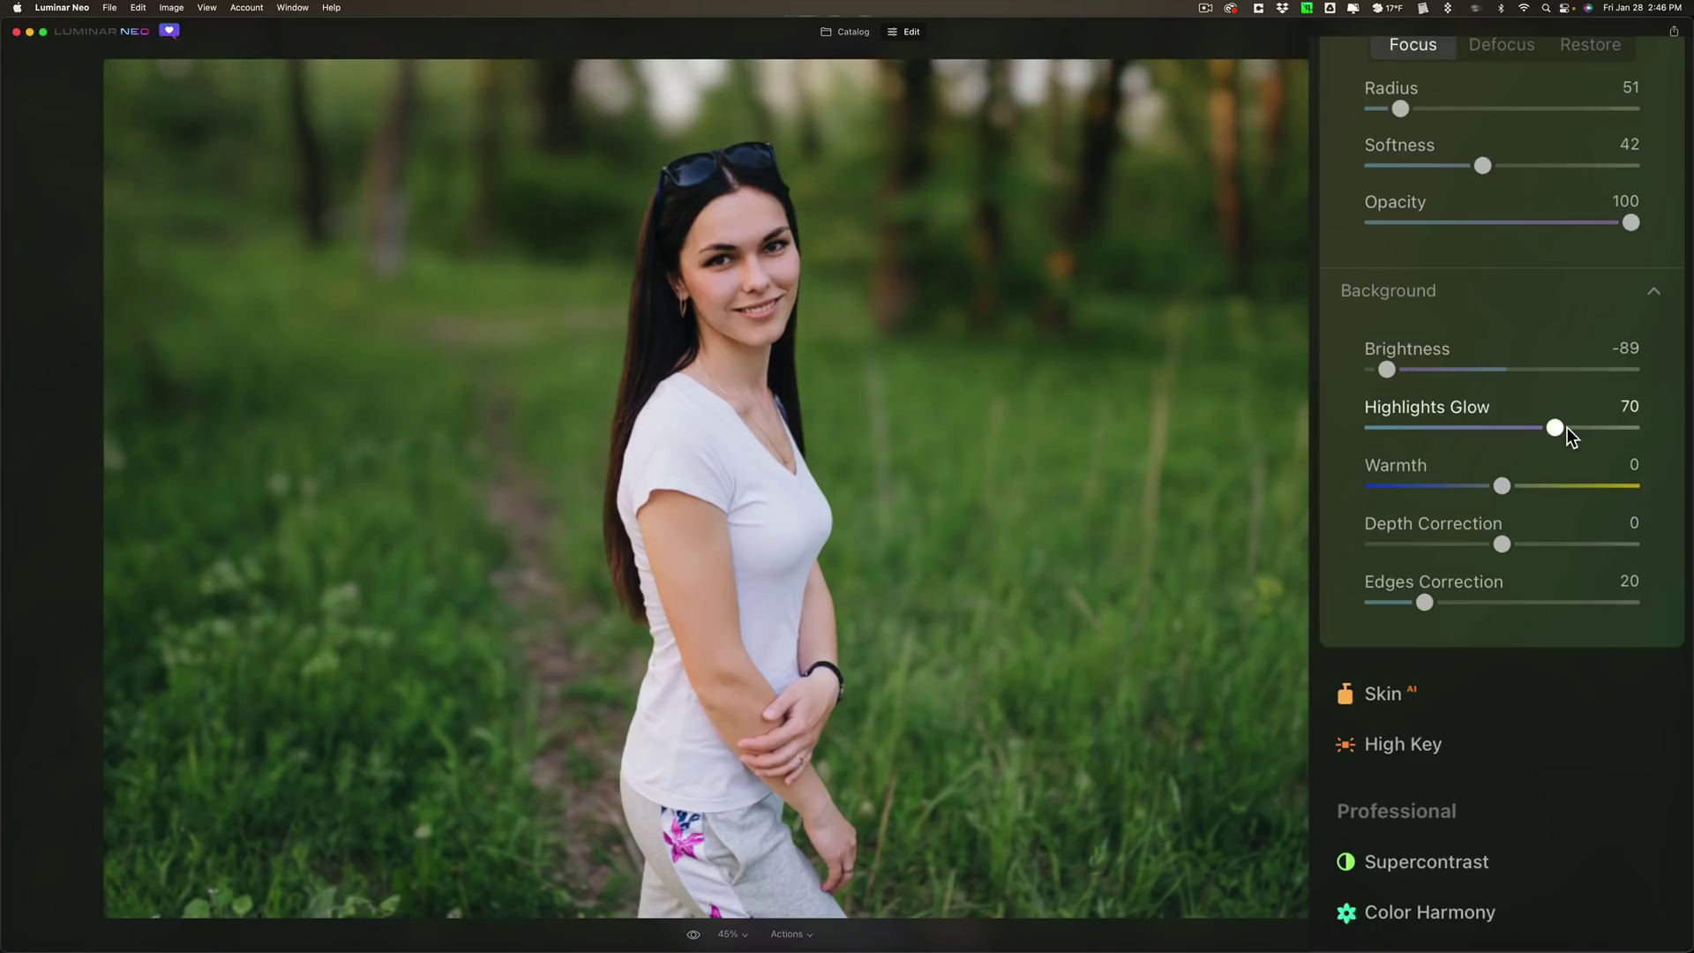
left_click(1615, 426)
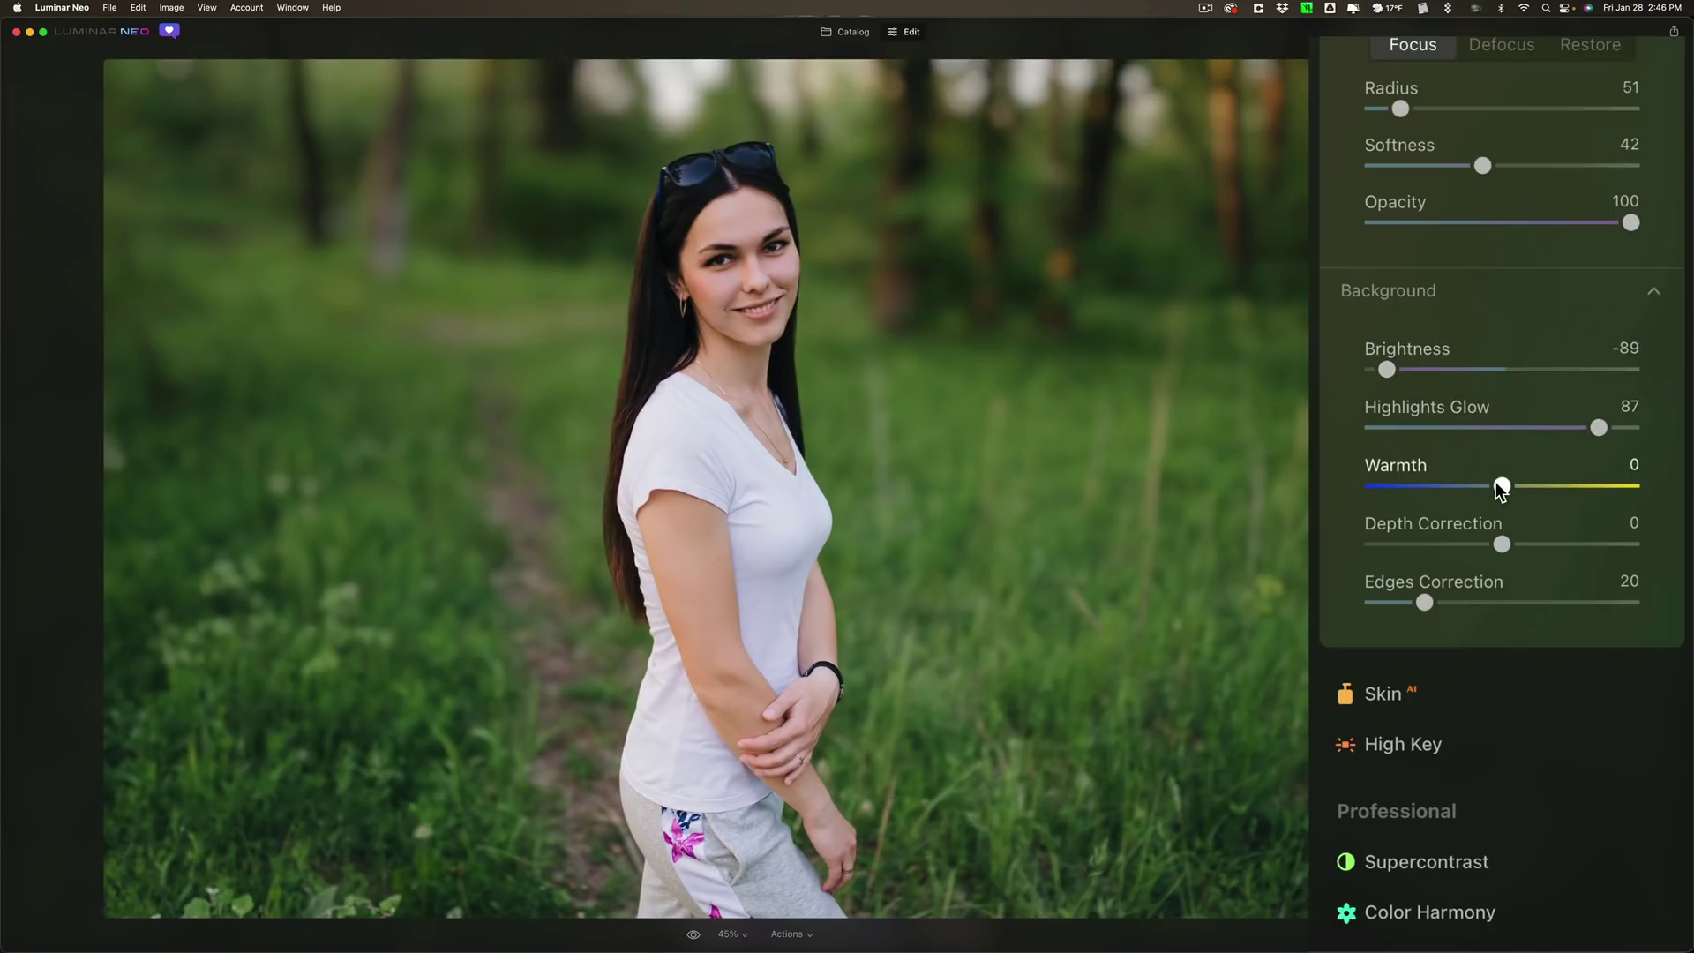
left_click_drag(1496, 480, 1414, 483)
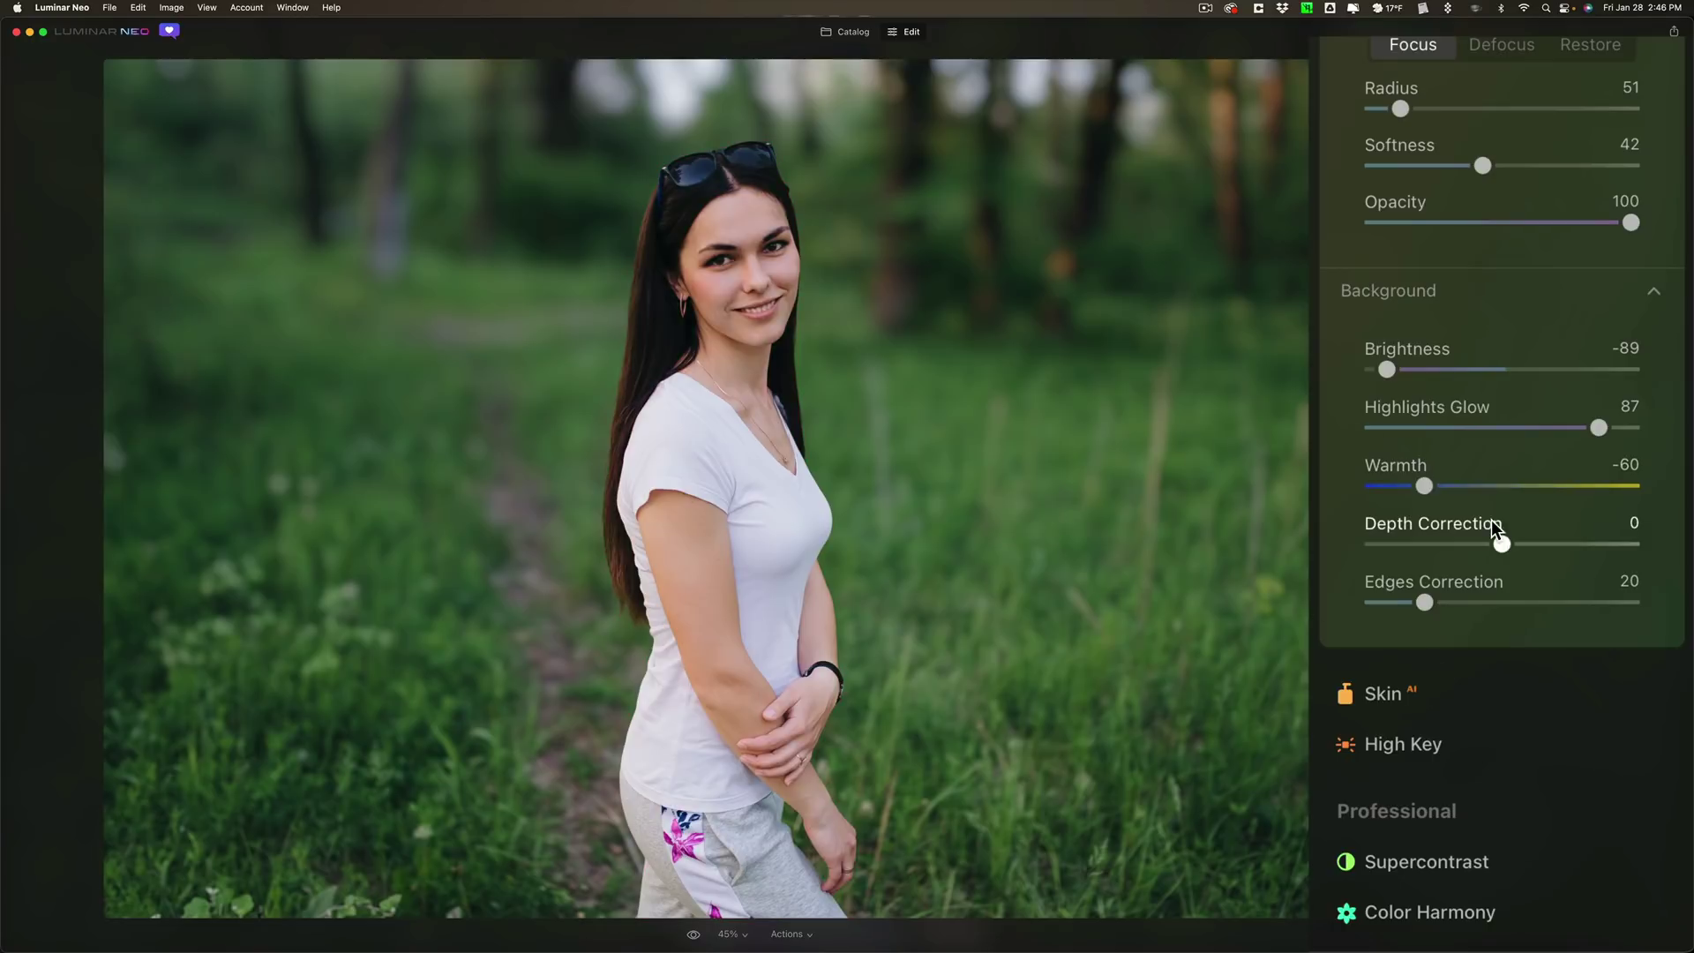
- Try background Depth Correction at 94 and -100, then settle it at -26
left_click_drag(1501, 544, 1629, 544)
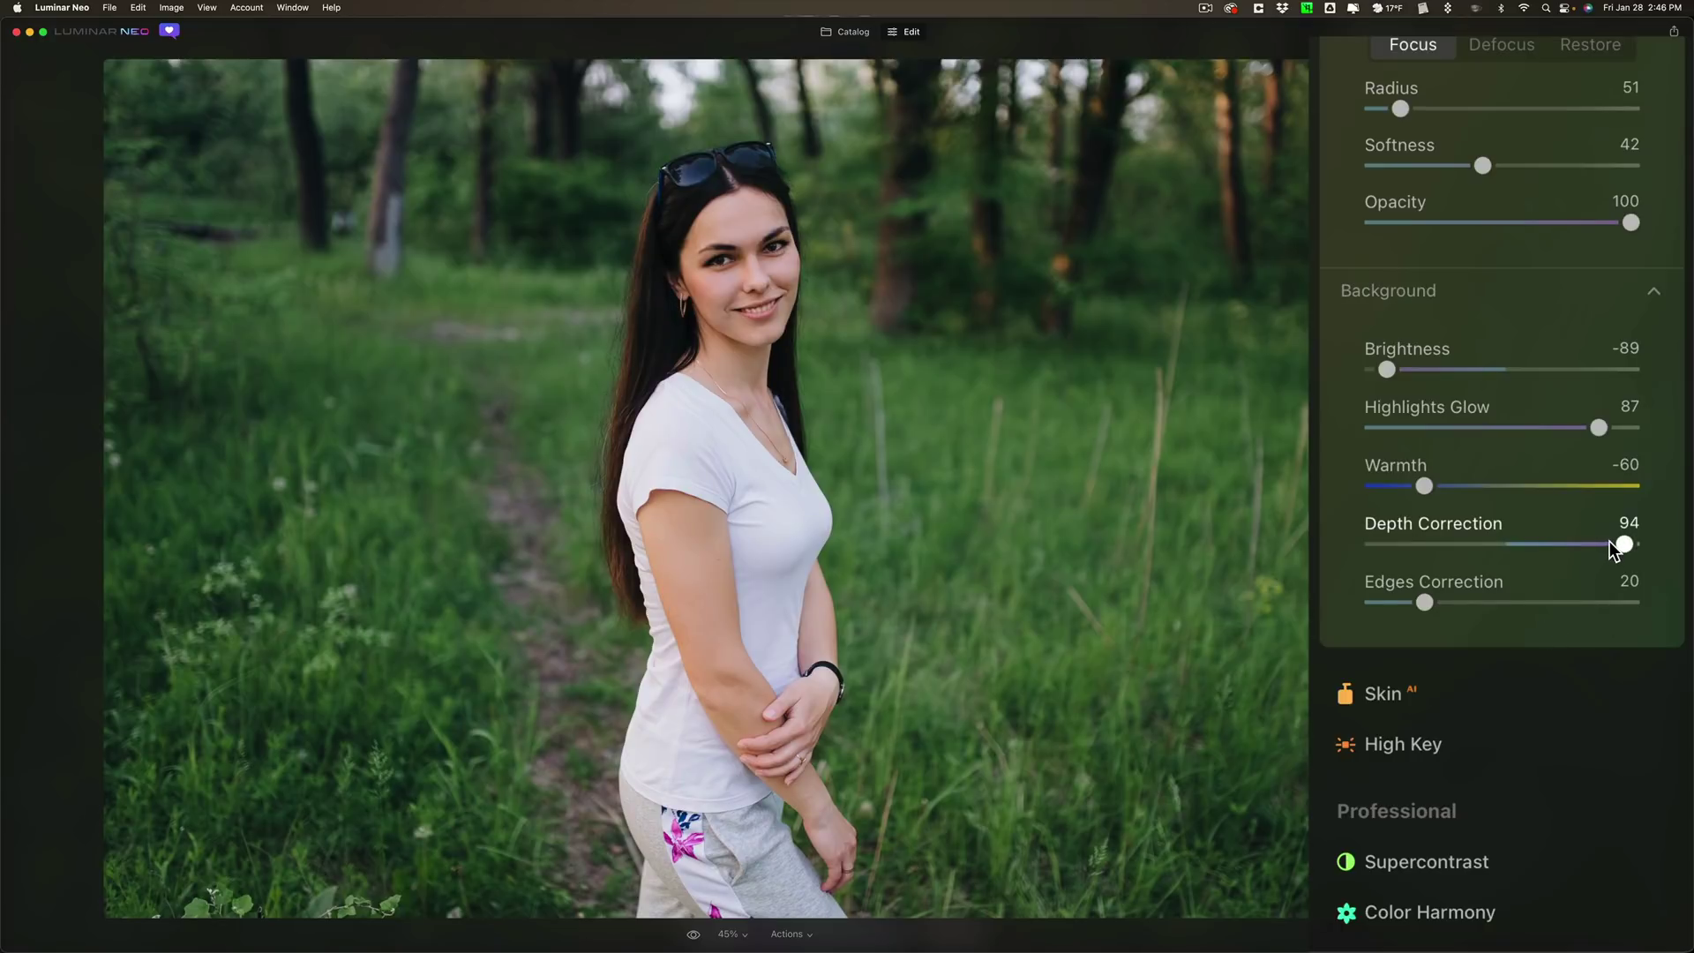
left_click_drag(1619, 542, 1314, 541)
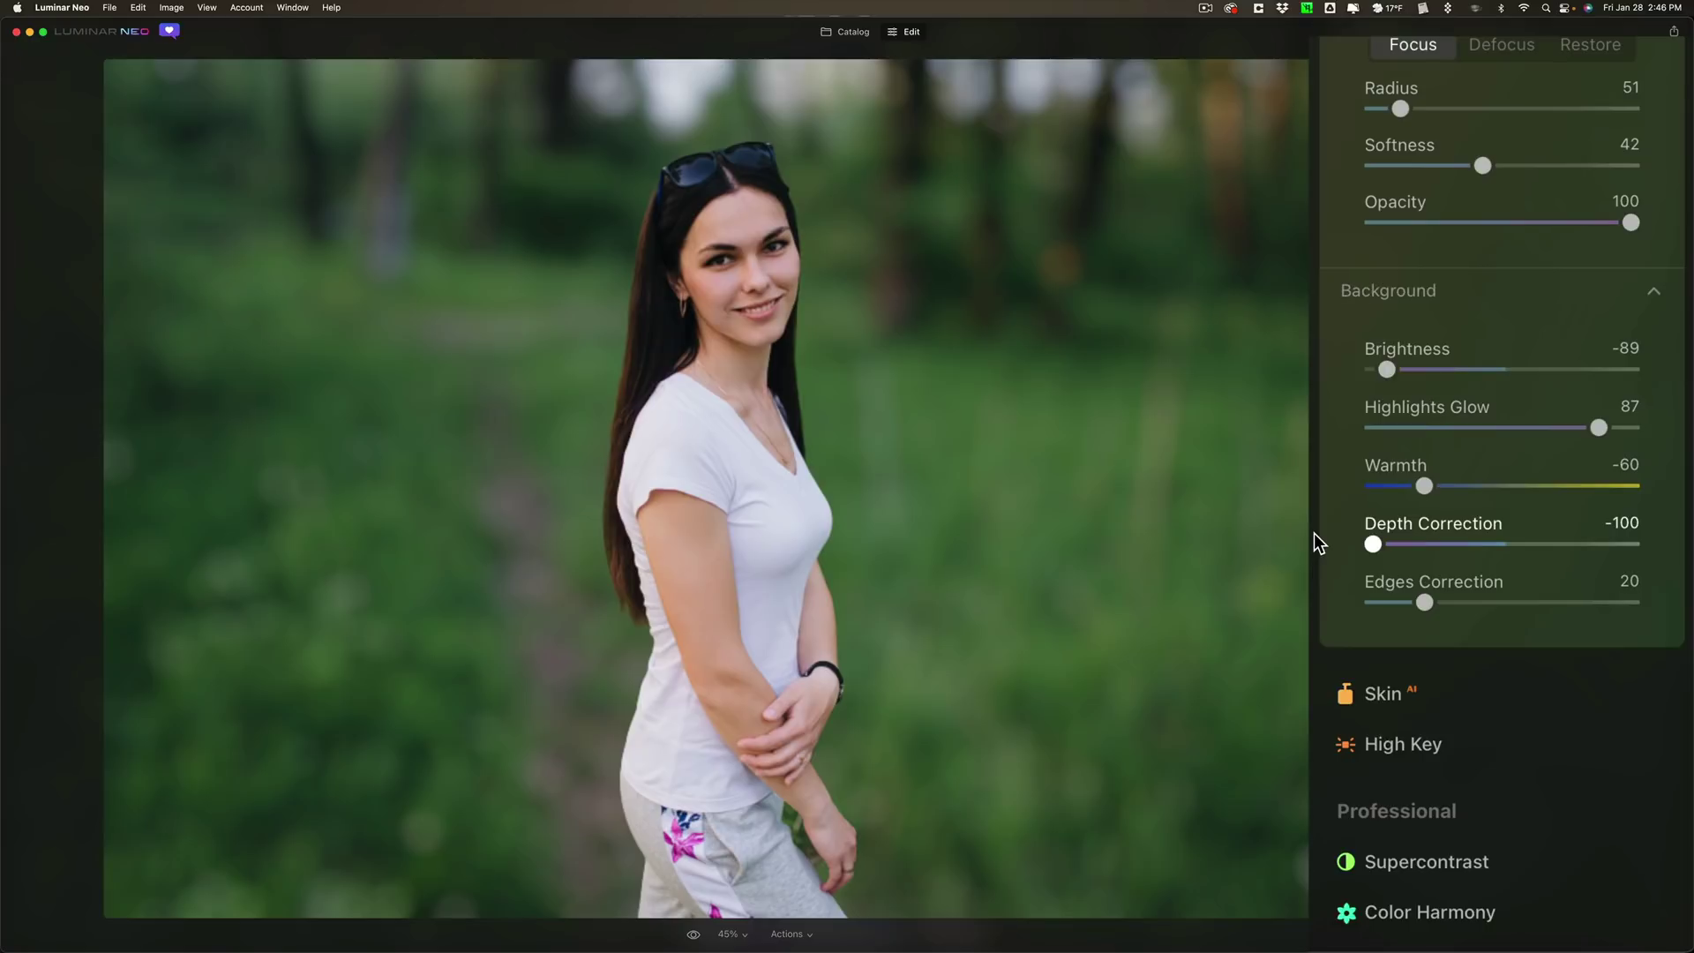
left_click(1342, 540)
left_click_drag(1370, 541, 1470, 543)
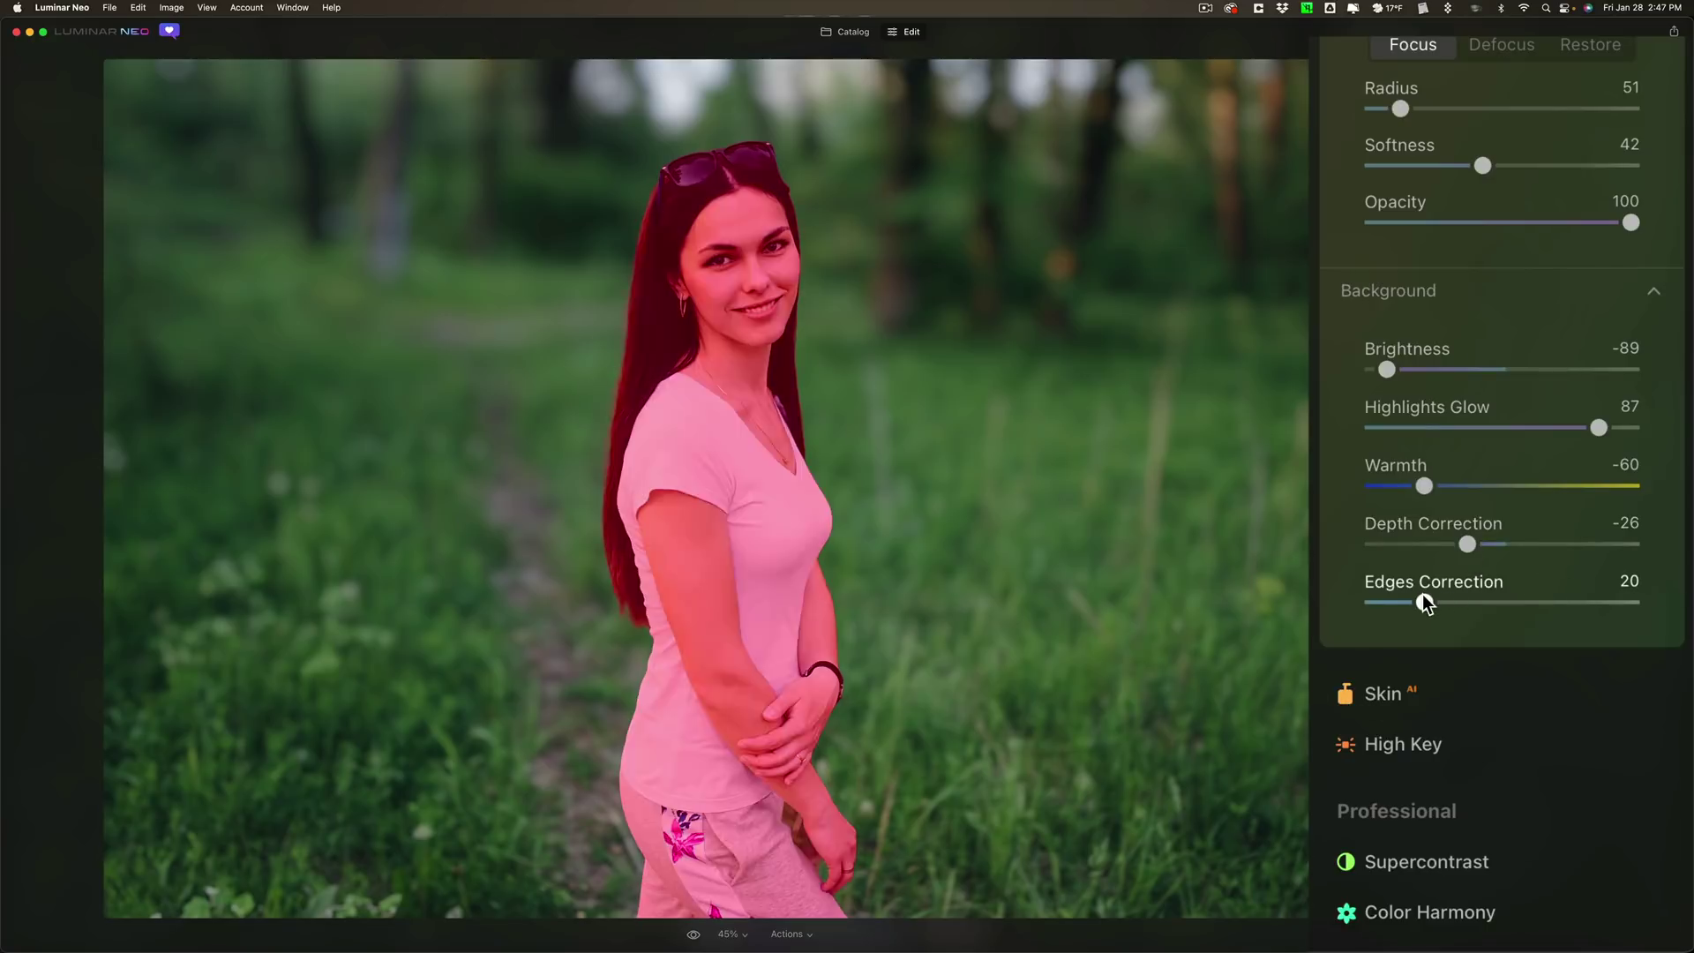
- Raise Portrait Bokeh's background Edges Correction from 20 and settle it at 67 around the woman
left_click_drag(1423, 601, 1588, 615)
left_click(1588, 606)
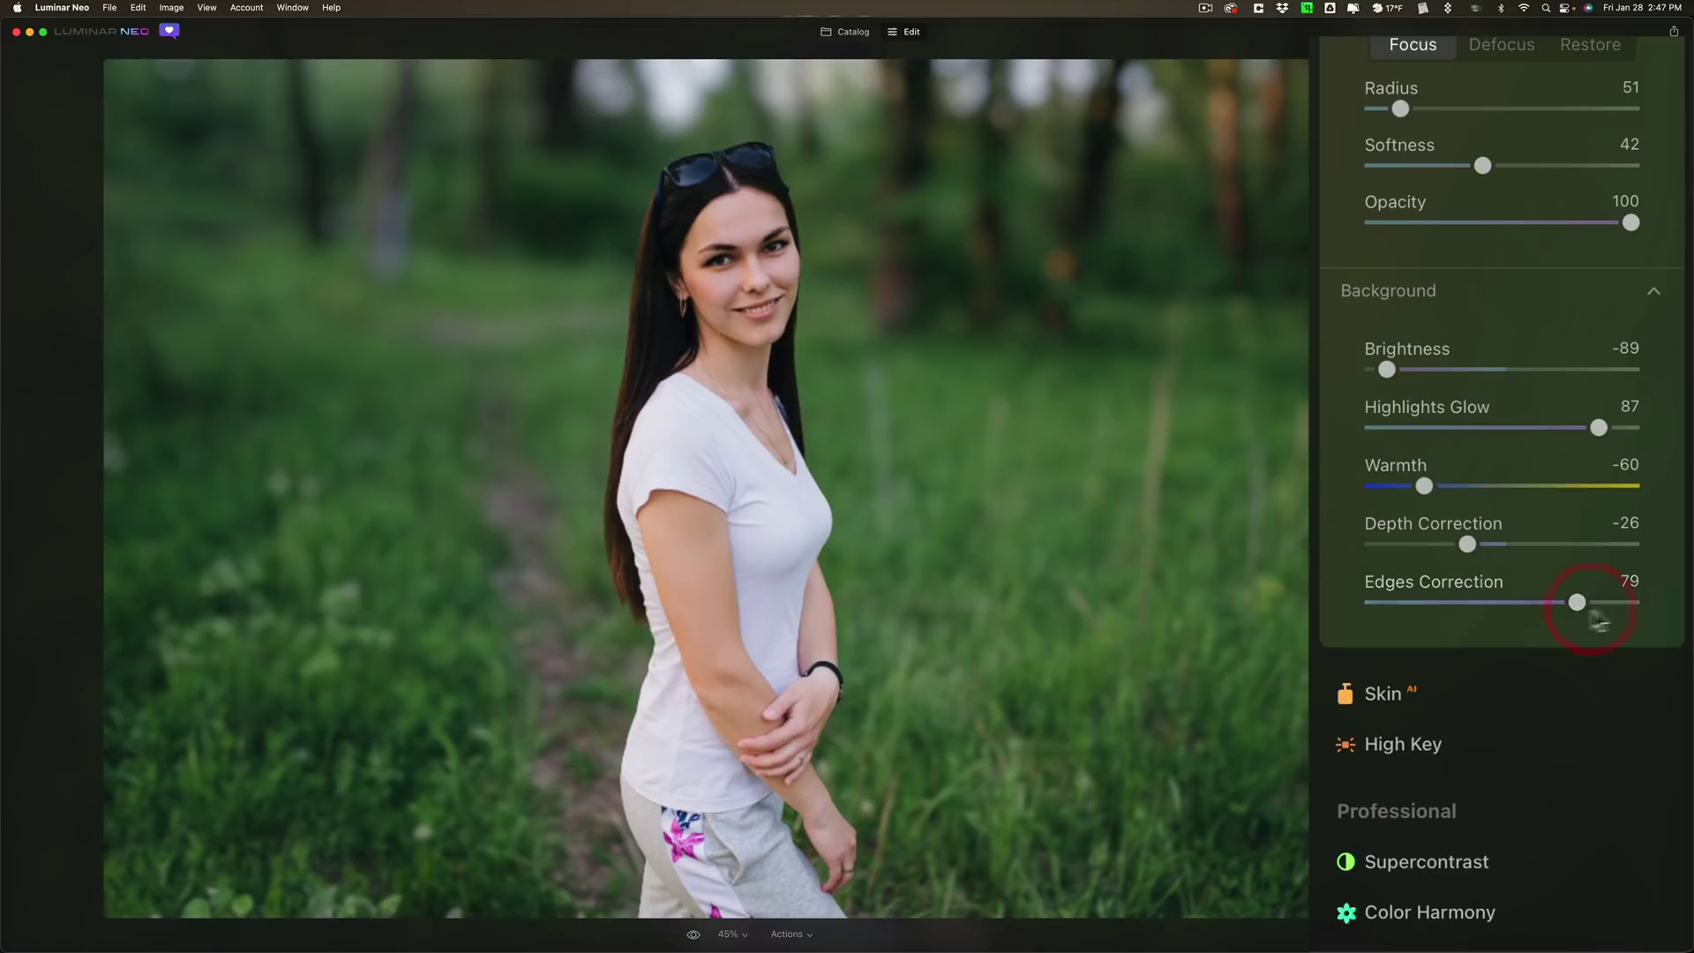
mouse_move(1576, 600)
left_mouse_down()
mouse_move(1495, 602)
mouse_move(1545, 605)
left_mouse_up()
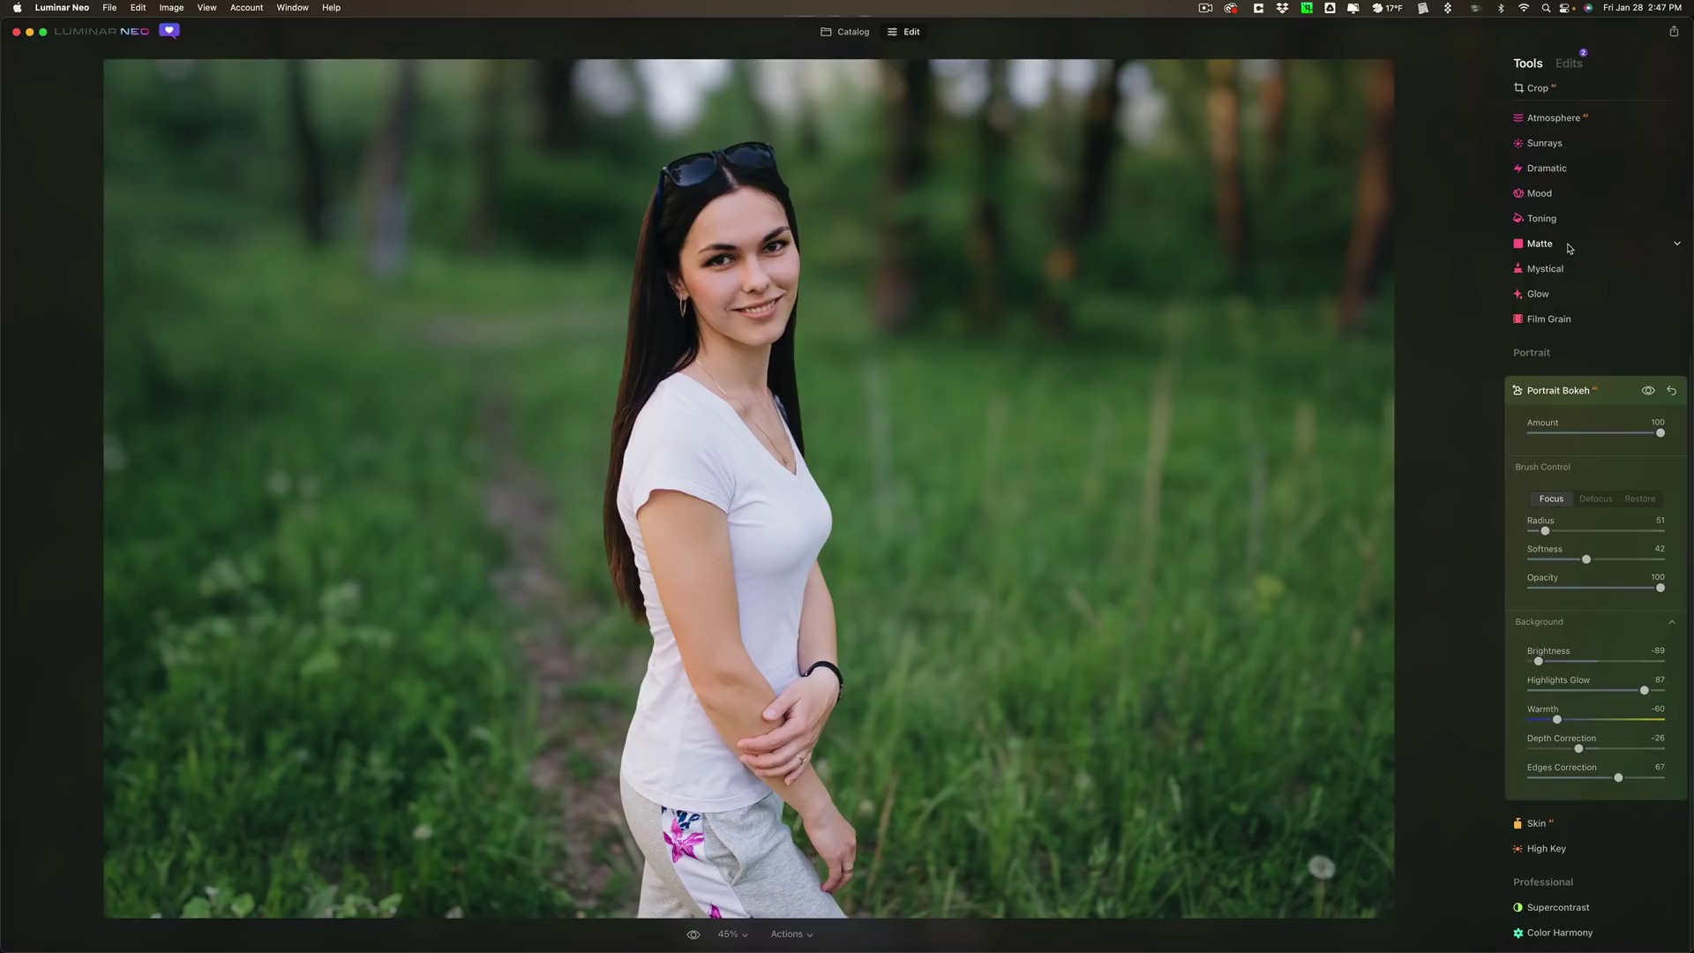
scroll(1569, 249, "up", 5)
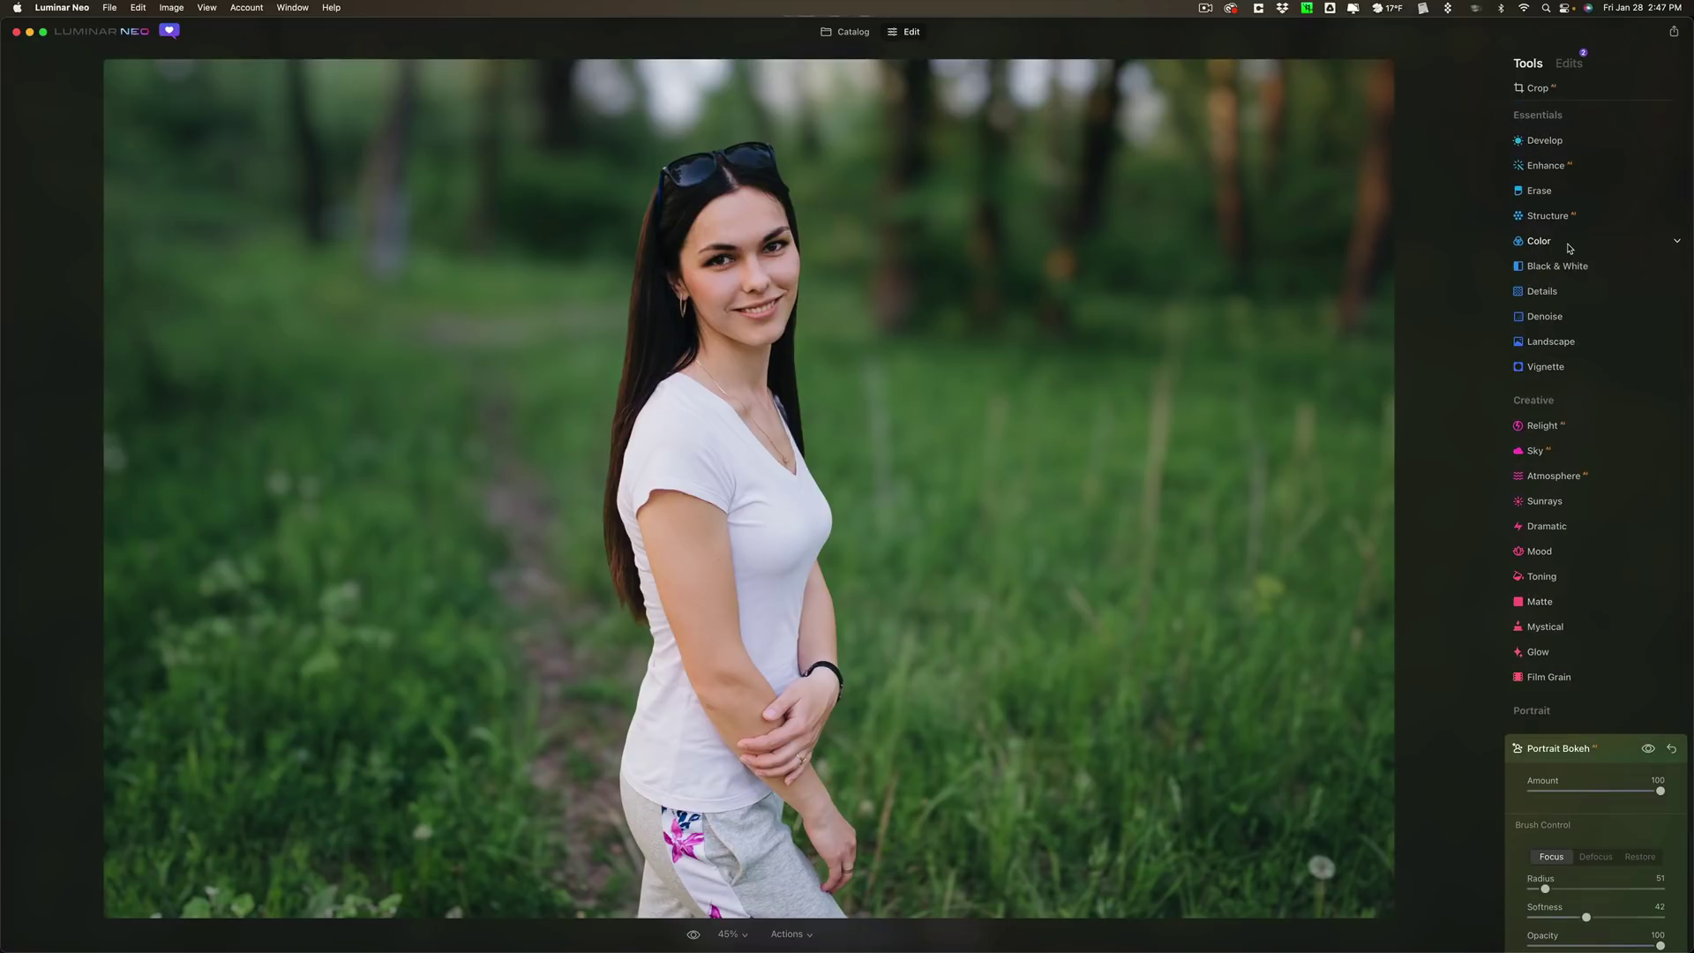
scroll(1570, 249, "down", 5)
scroll(1569, 249, "up", 5)
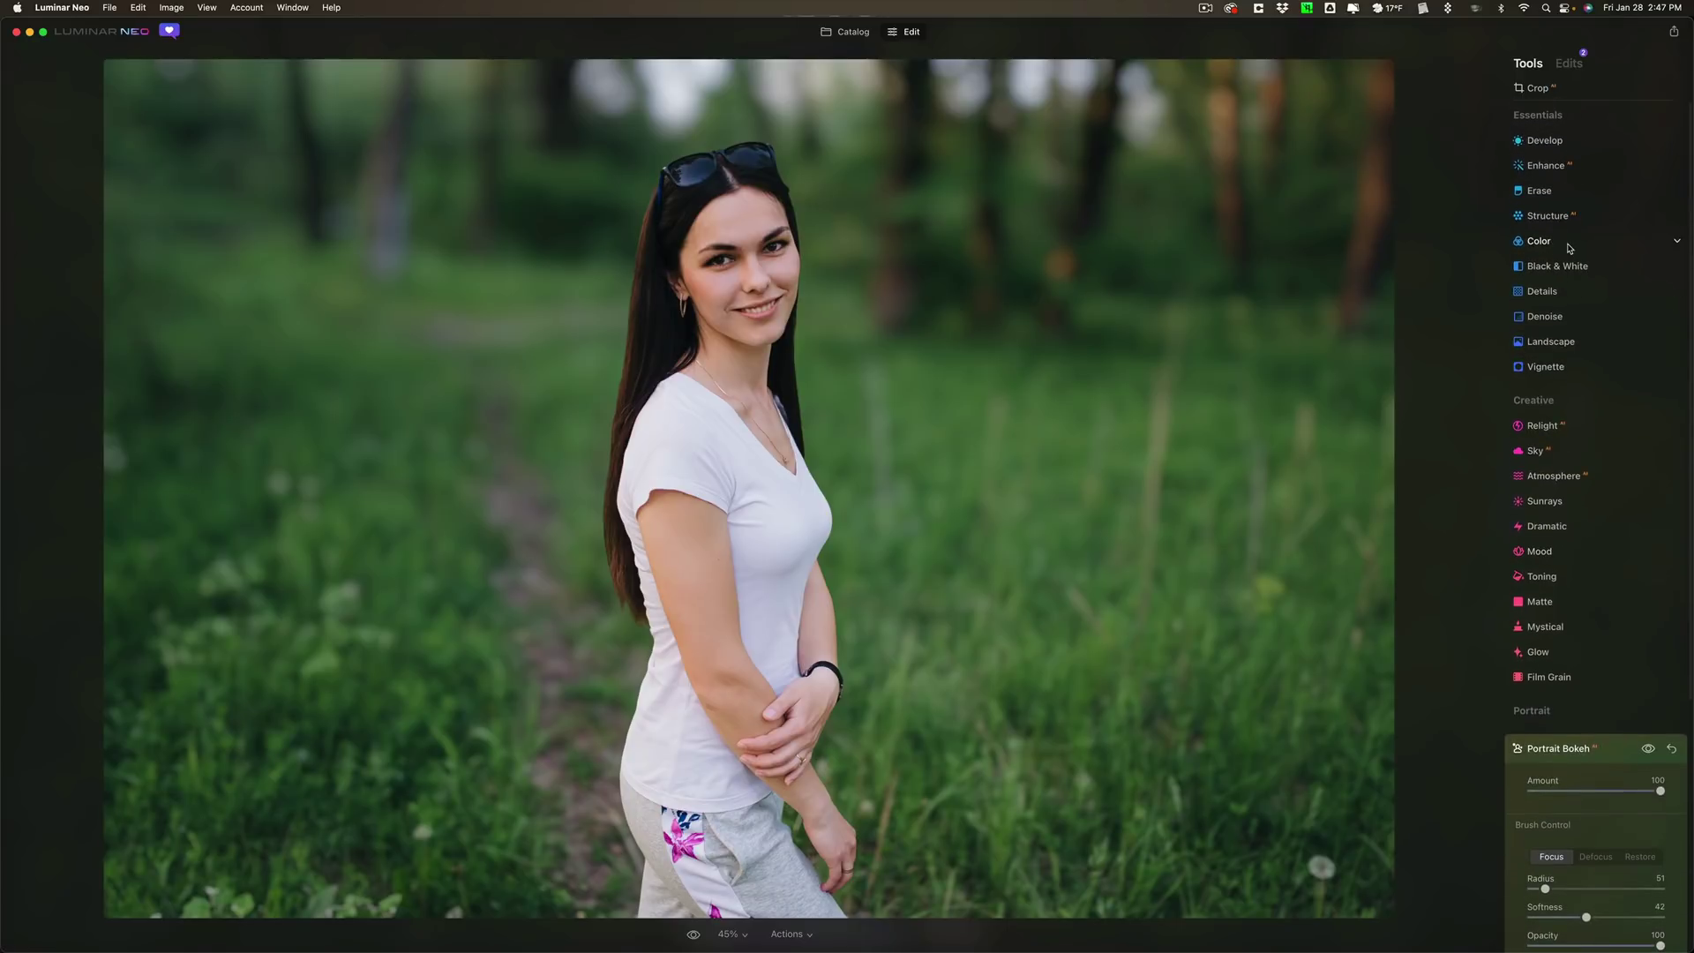